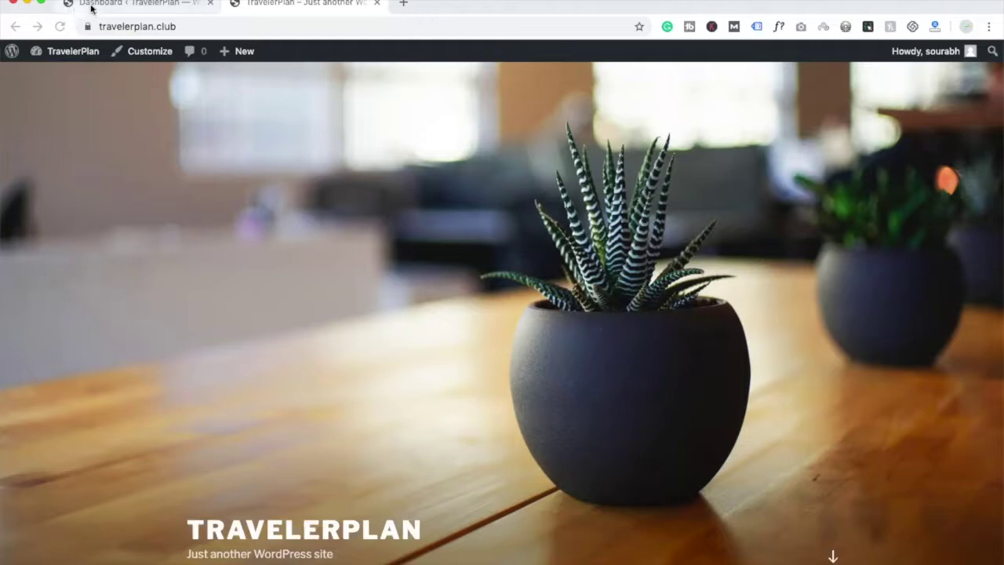
- Leave the live site for the WordPress dashboard and go to Appearance > Themes
scroll(460, 251, down, 3)
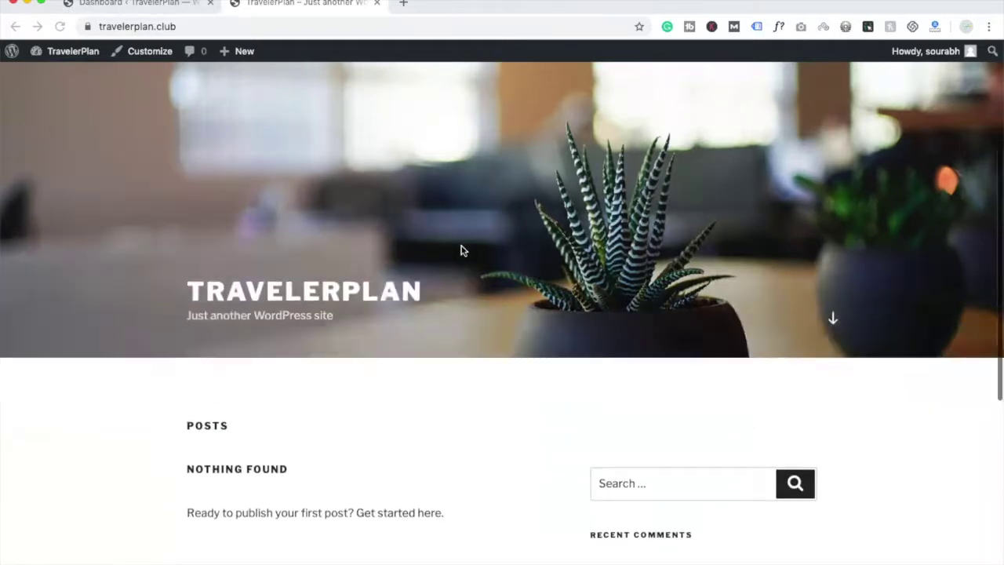
scroll(460, 250, up, 3)
click(128, 3)
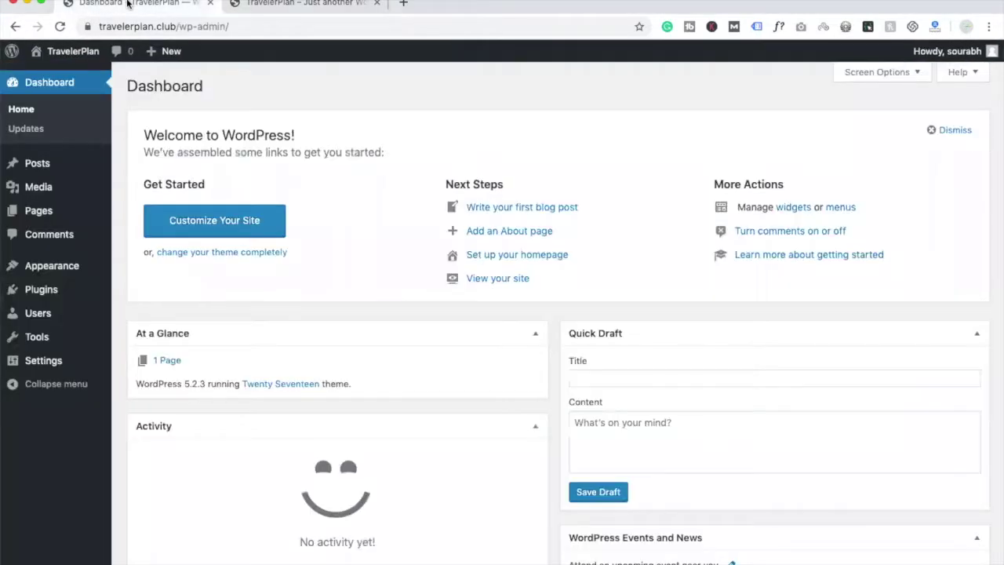
mouse_move(76, 207)
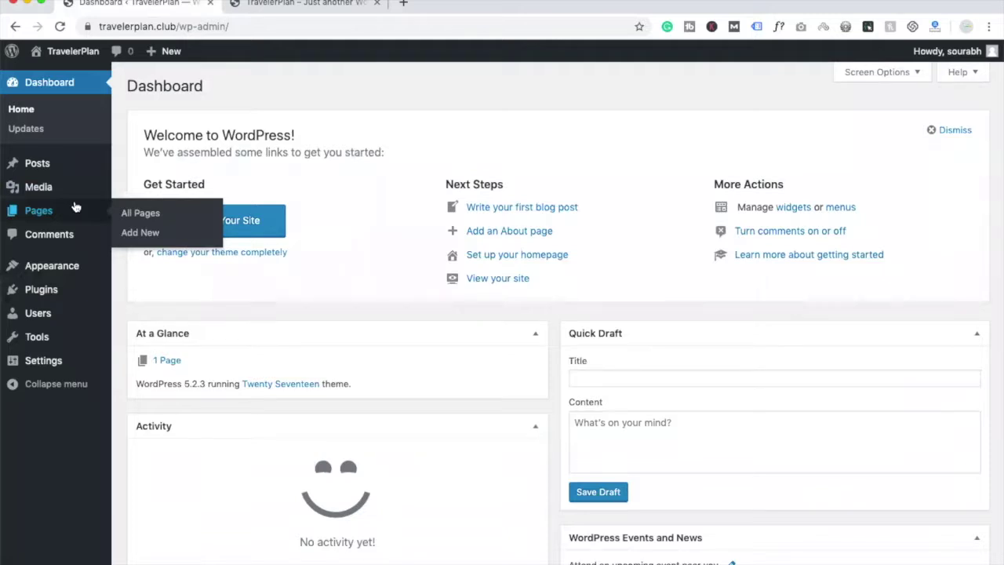
mouse_move(47, 267)
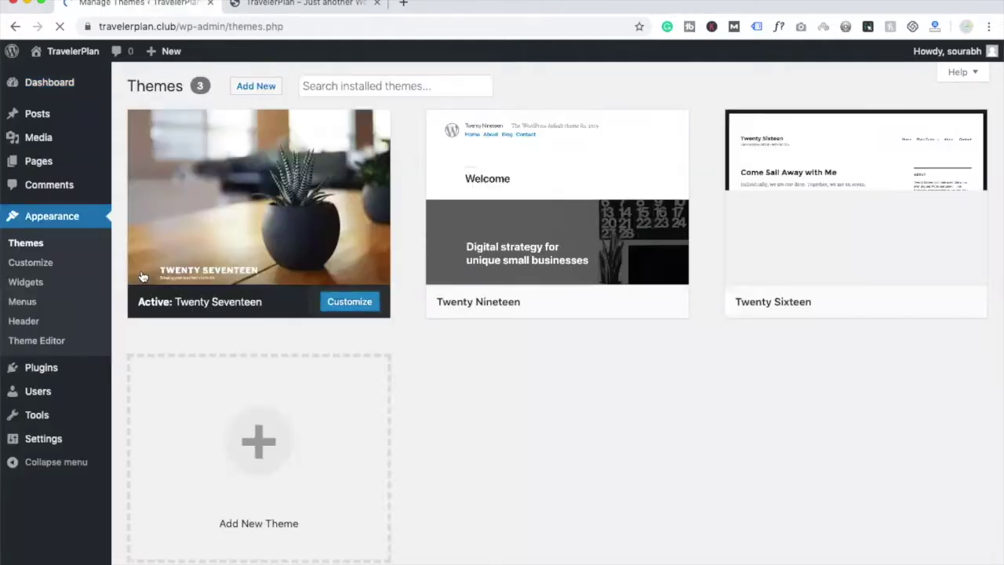
- Upload Divi.zip from the Downloads folder as a new theme and install it
click(246, 88)
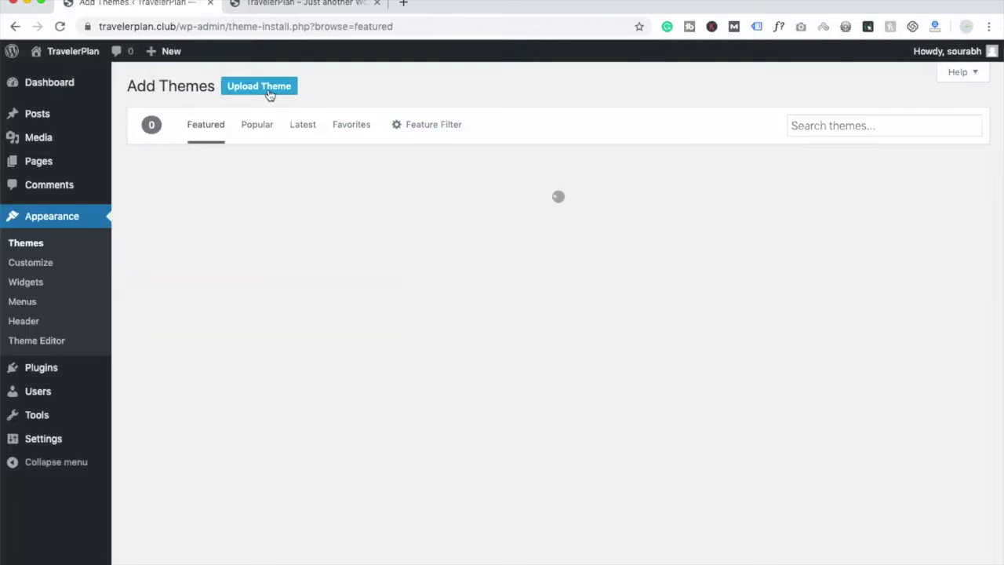
click(267, 91)
click(447, 212)
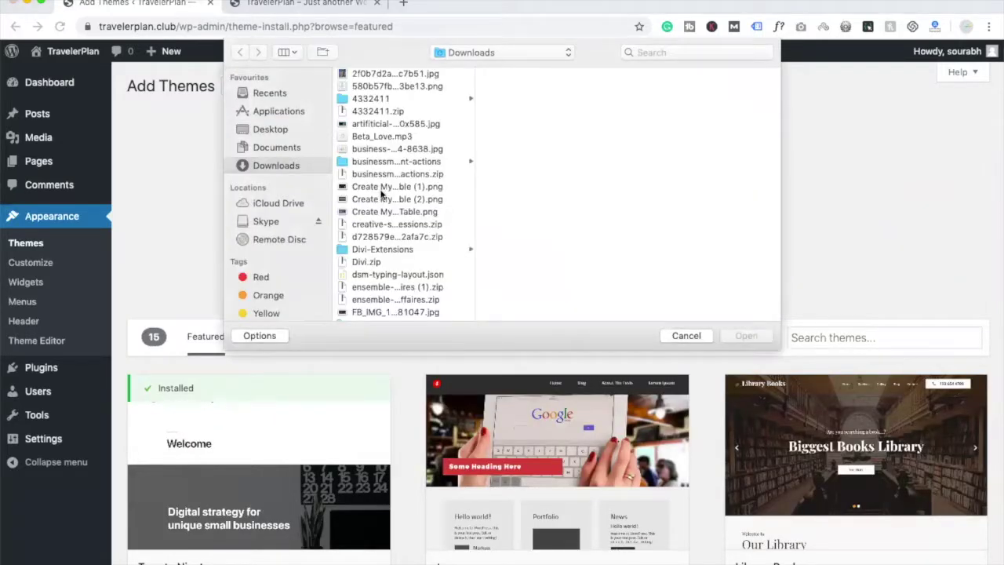
click(382, 187)
key(d)
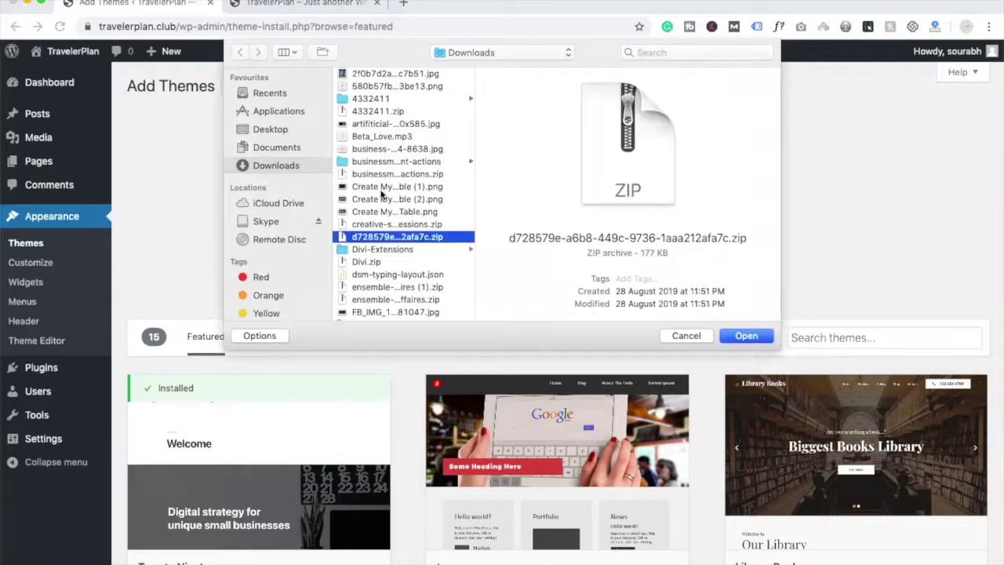
click(368, 264)
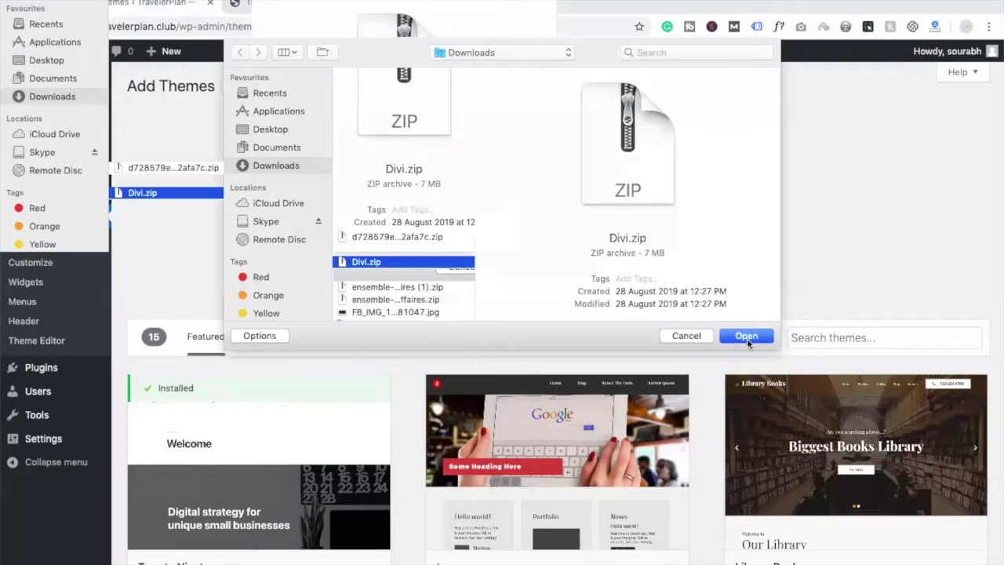
click(746, 338)
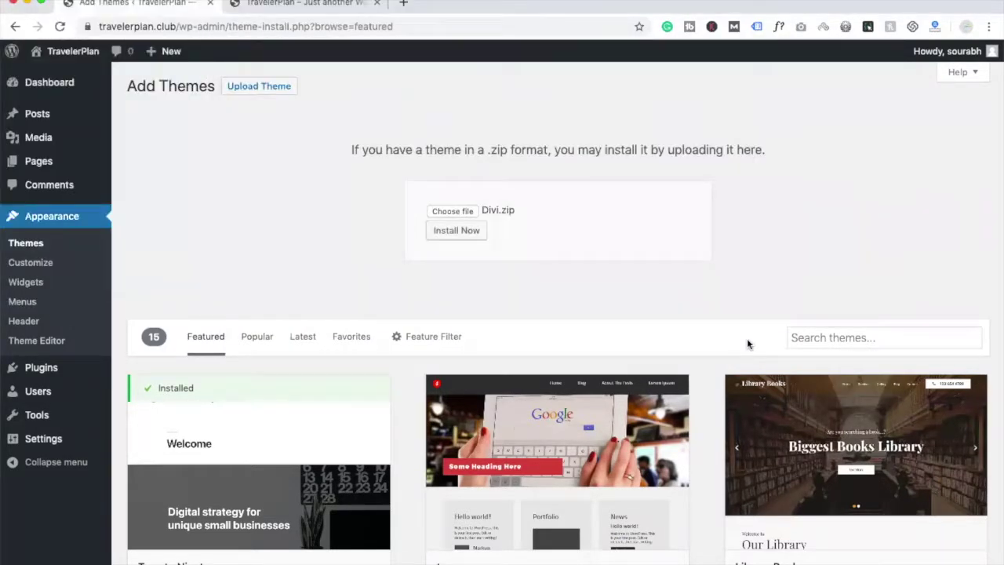
click(453, 233)
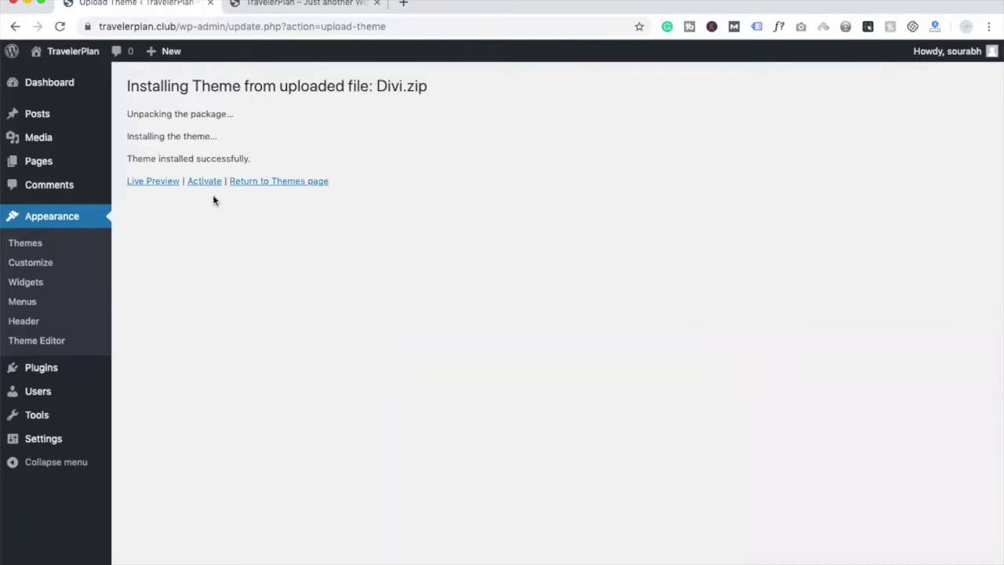
- Activate the Divi theme, then create a new page and dismiss the editor's welcome tips
click(205, 181)
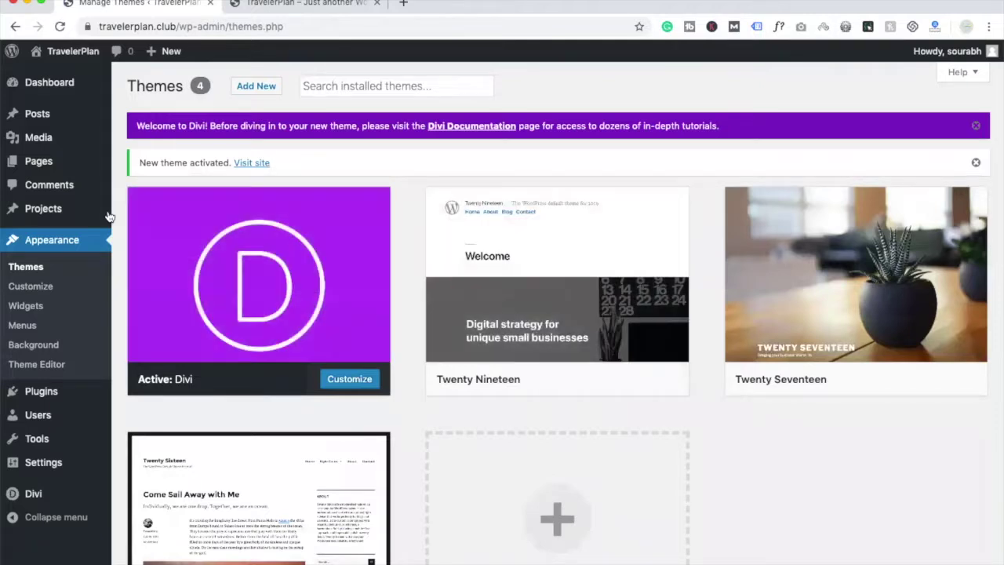
mouse_move(466, 360)
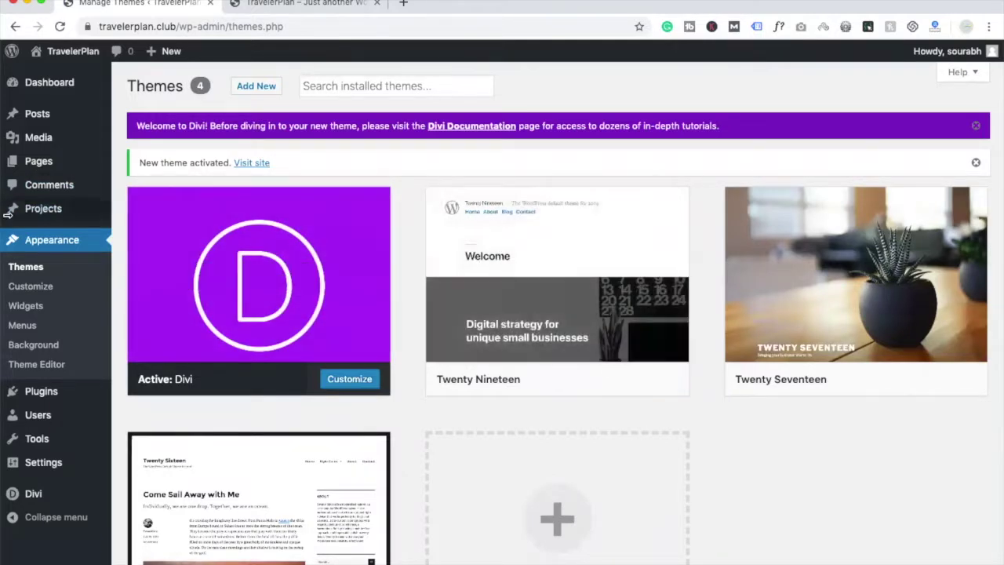
click(30, 162)
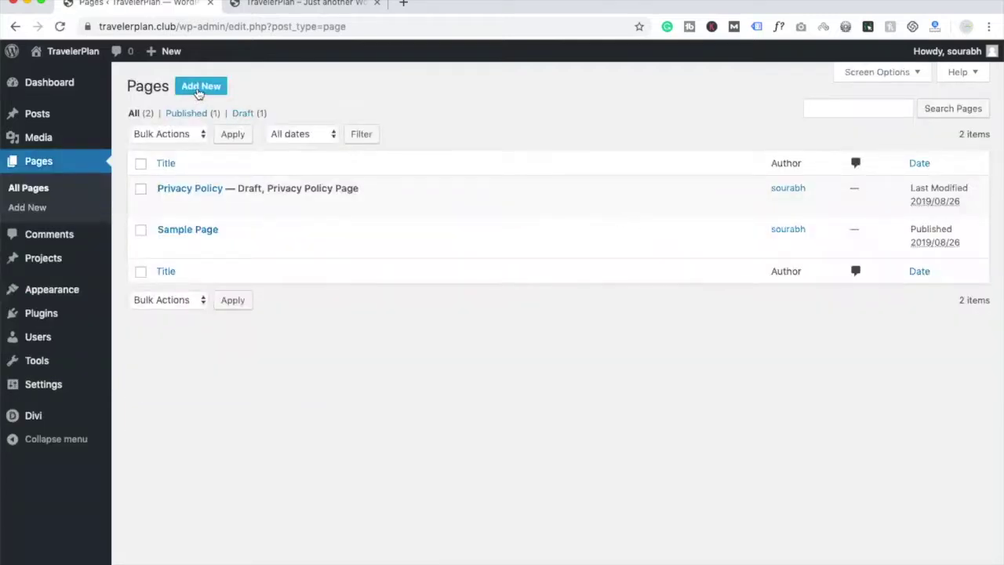
click(199, 88)
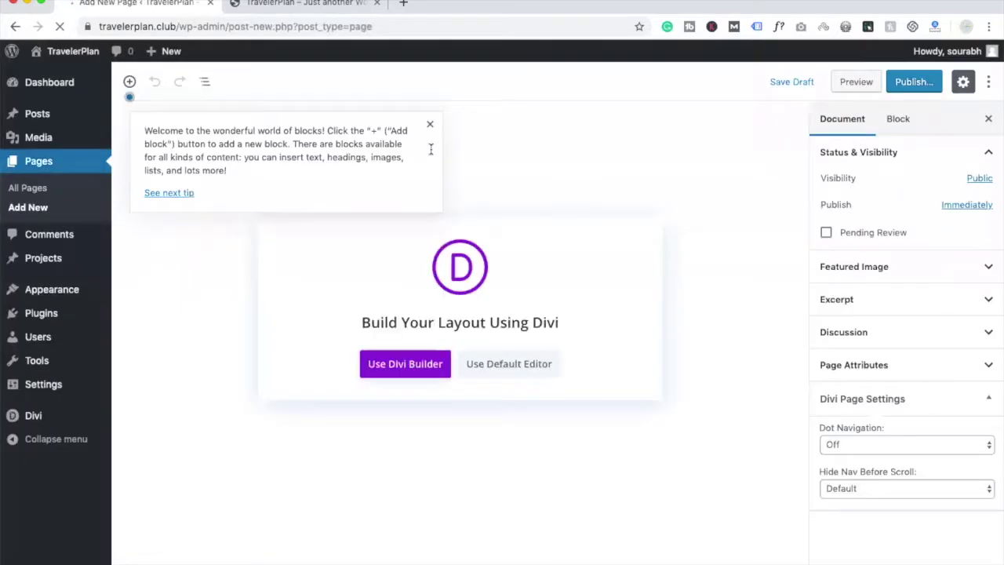
click(429, 126)
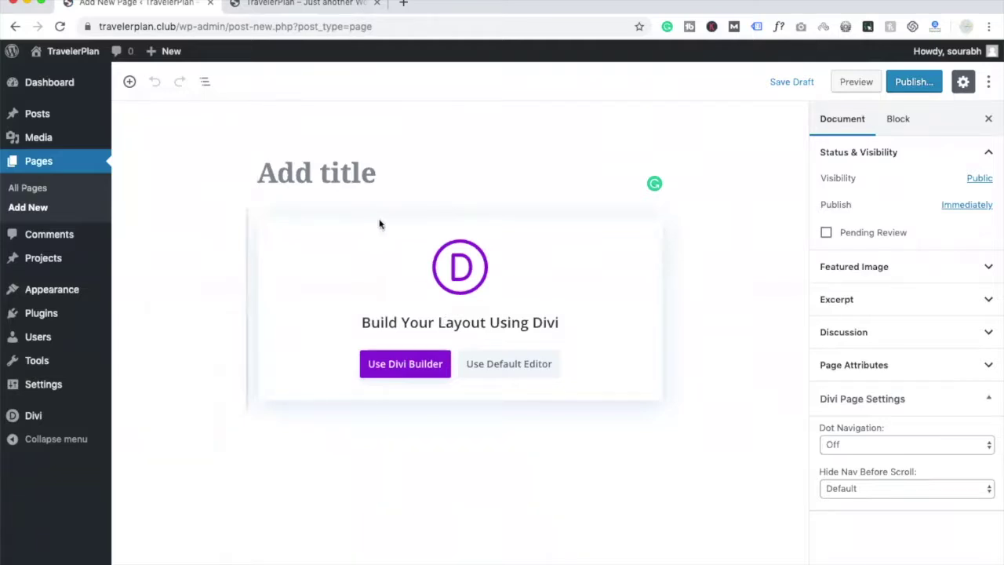
- Title the new page 'Home', publish it, and switch it to the Divi Builder
text(Home)
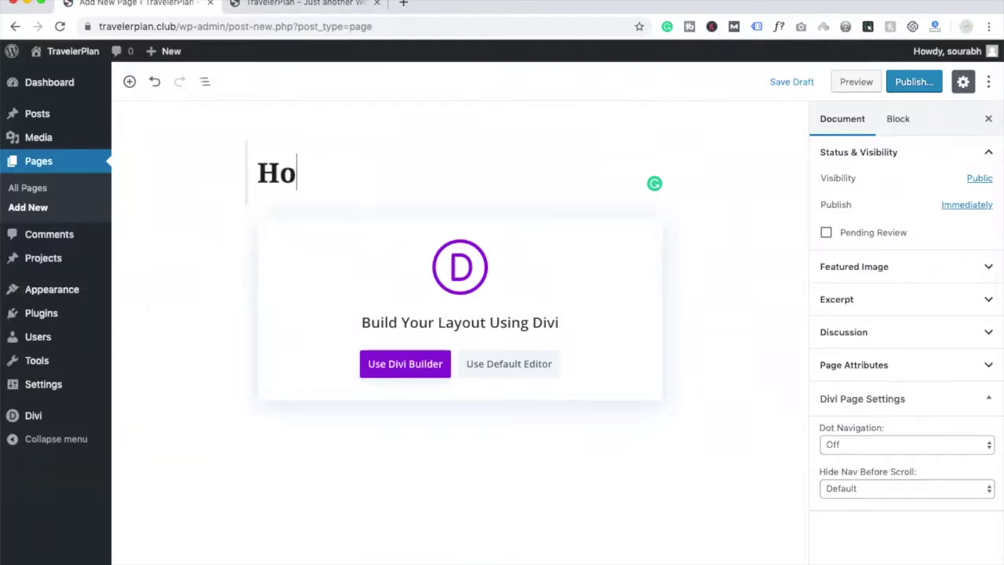
click(922, 86)
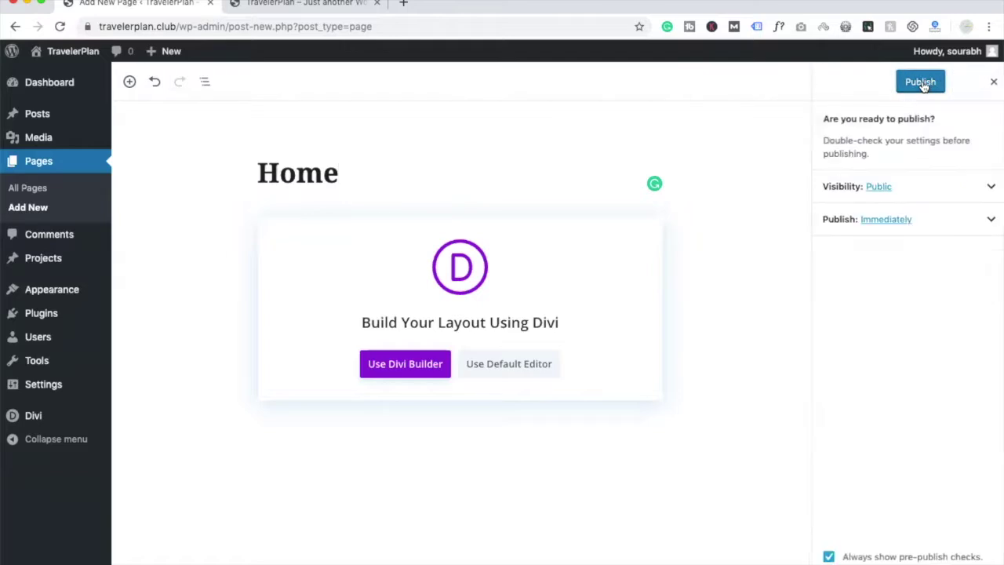
click(923, 85)
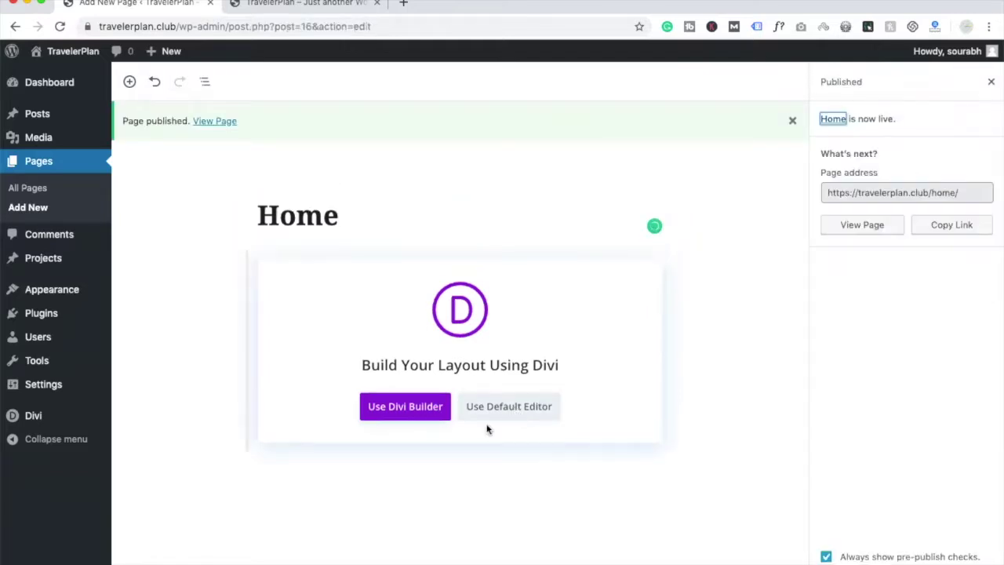
click(406, 413)
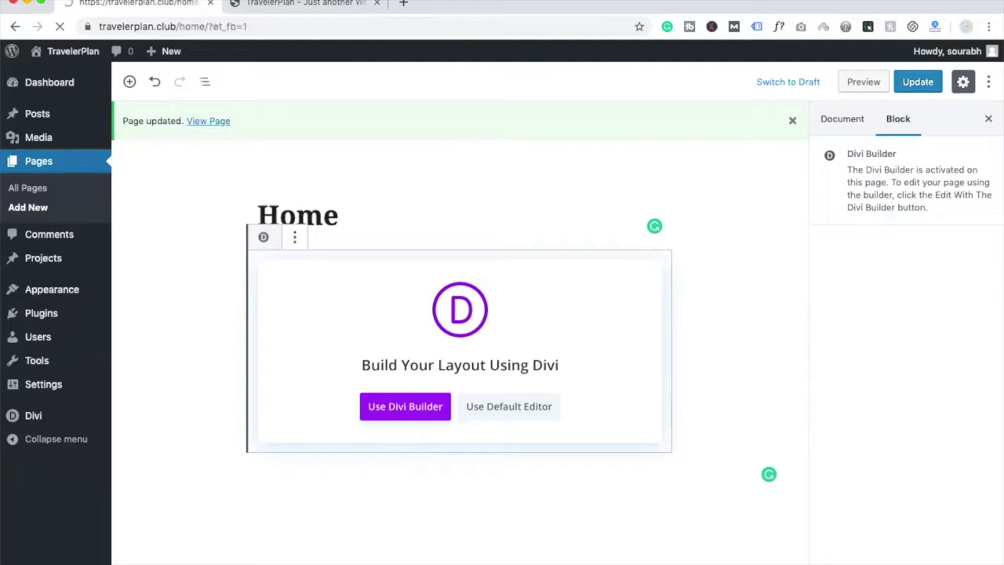
- Build the Home page from scratch, closing the row picker so one empty section remains
click(42, 6)
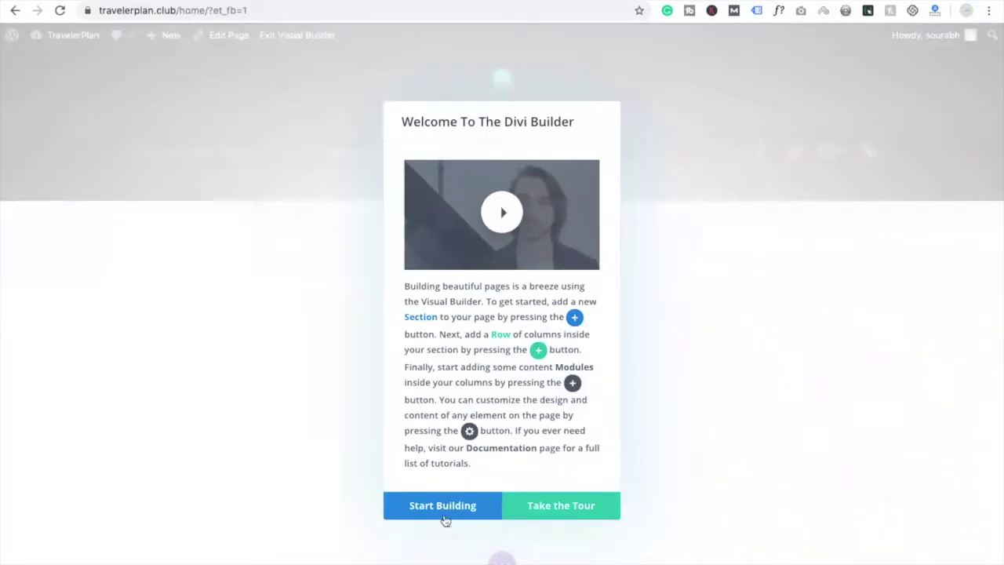
click(413, 505)
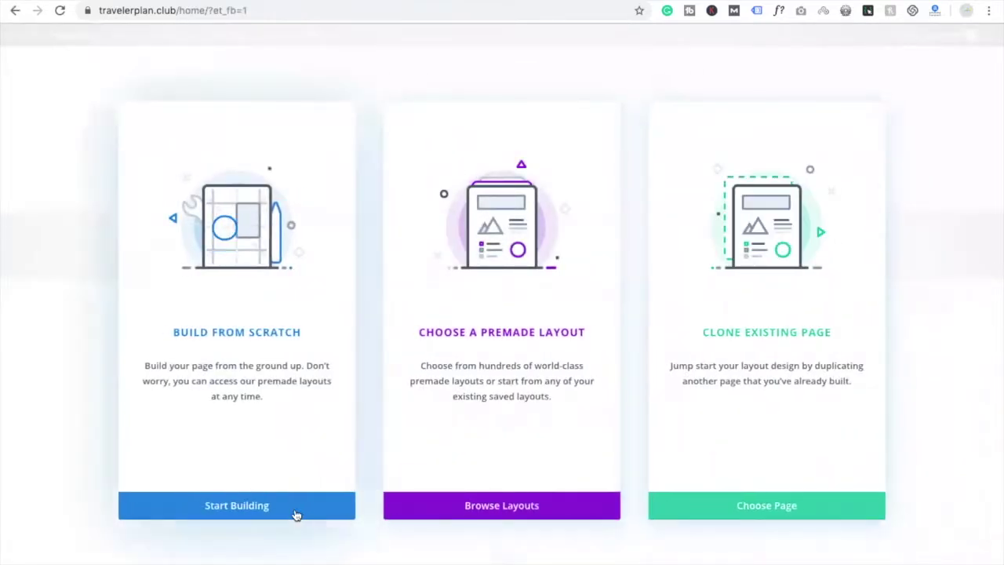
click(310, 514)
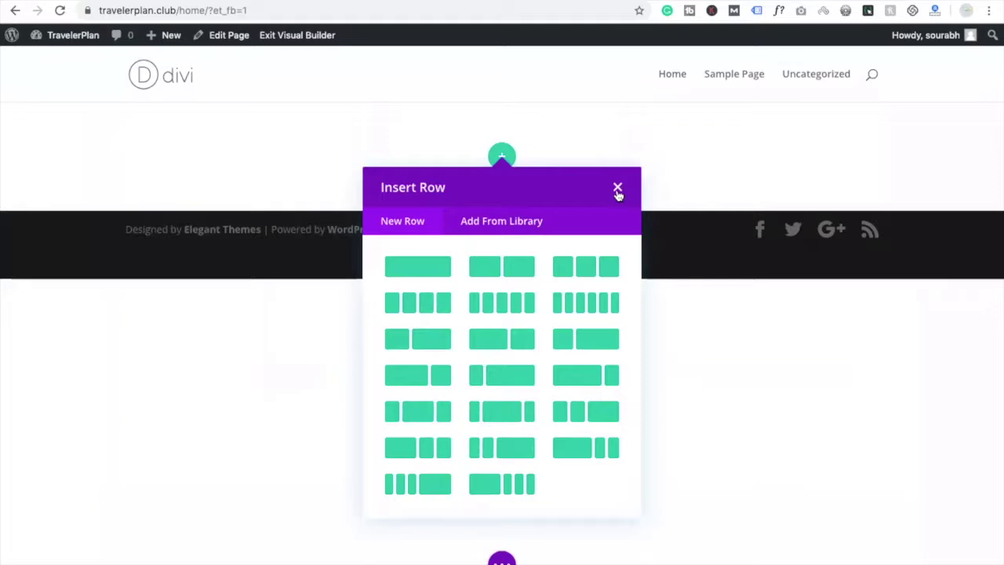
click(618, 190)
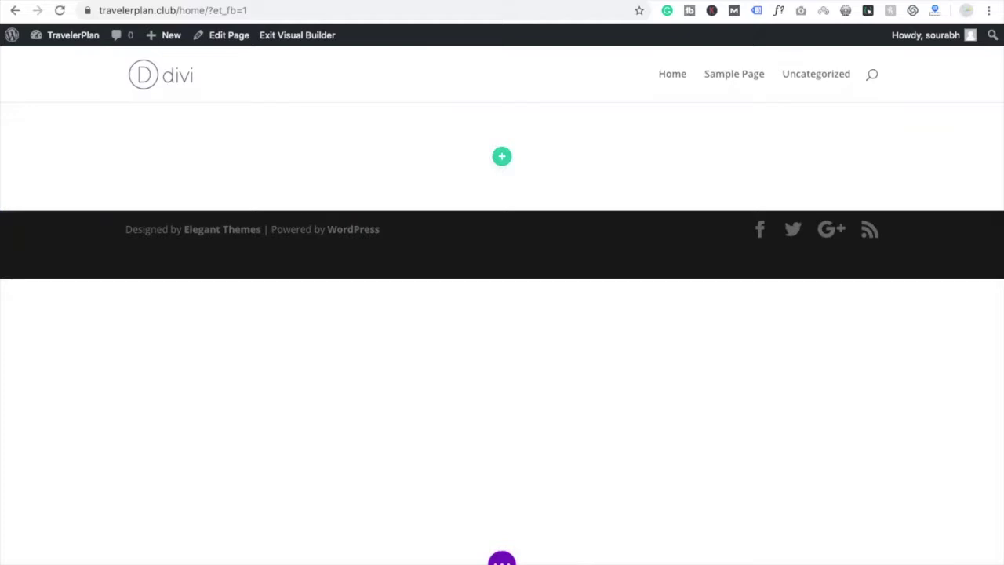
click(502, 560)
- Browse Divi's premade layouts library and open the Web Agency layout pack
click(361, 560)
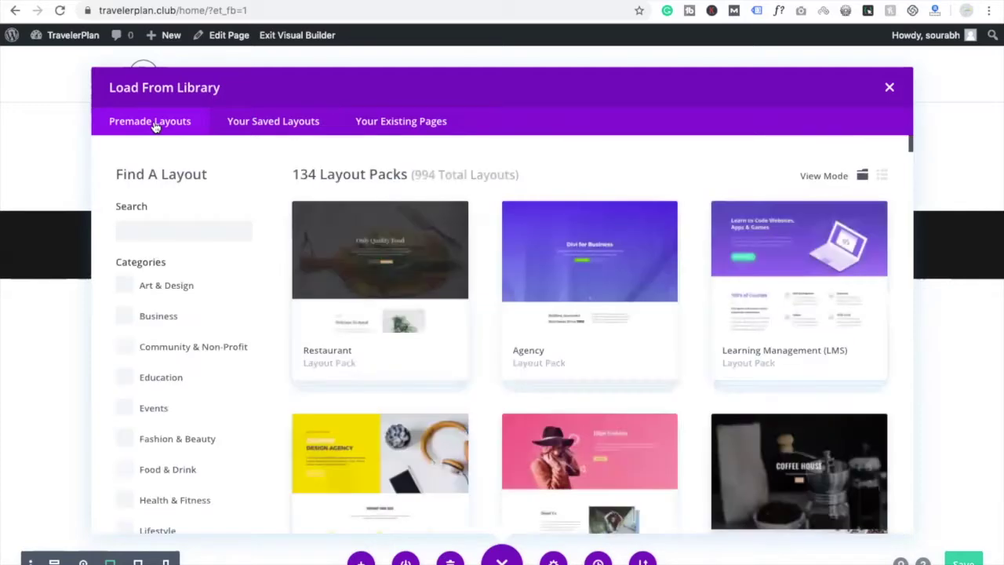
scroll(524, 373, down, 3)
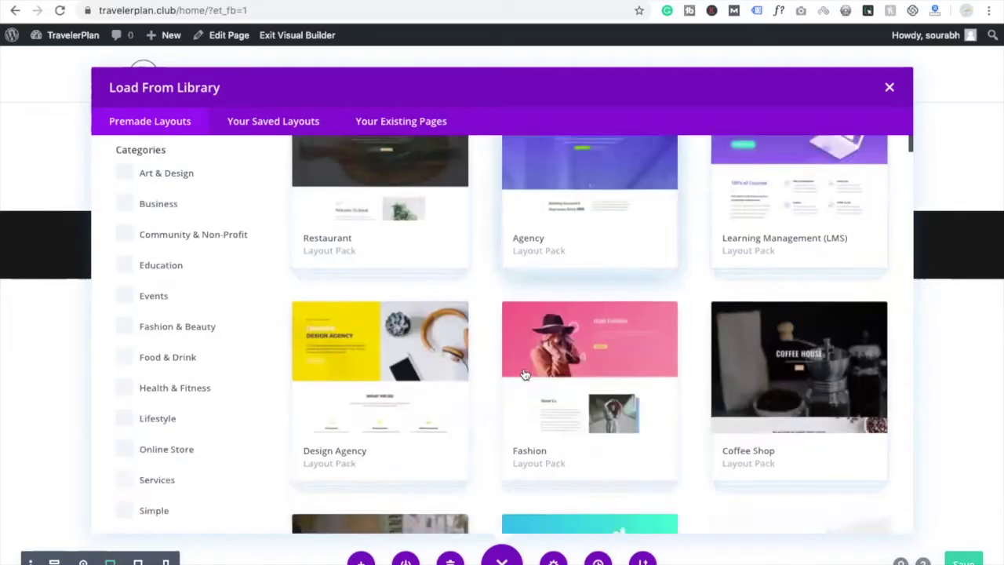
scroll(524, 373, down, 4)
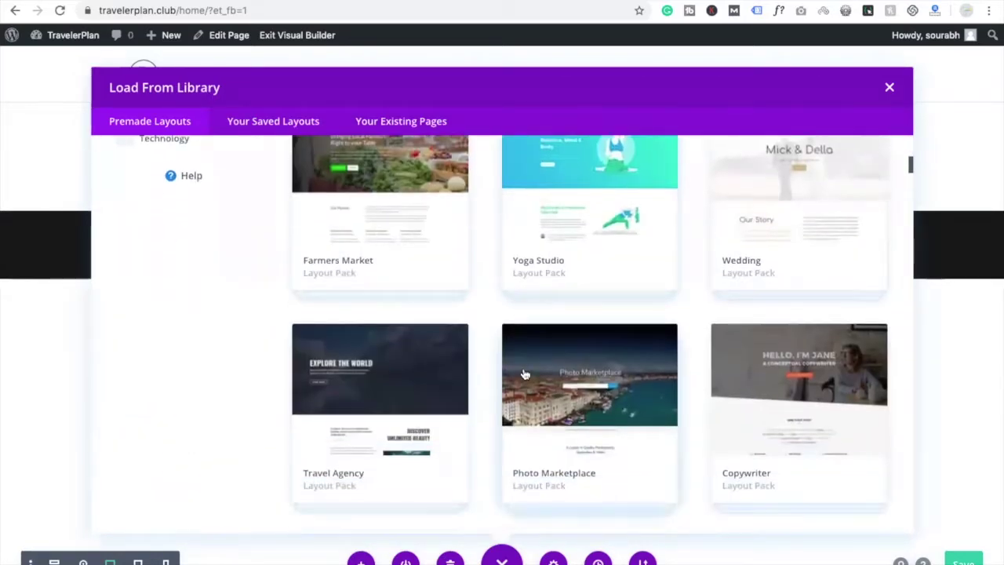
scroll(525, 375, down, 4)
scroll(525, 374, down, 1)
scroll(525, 374, up, 1)
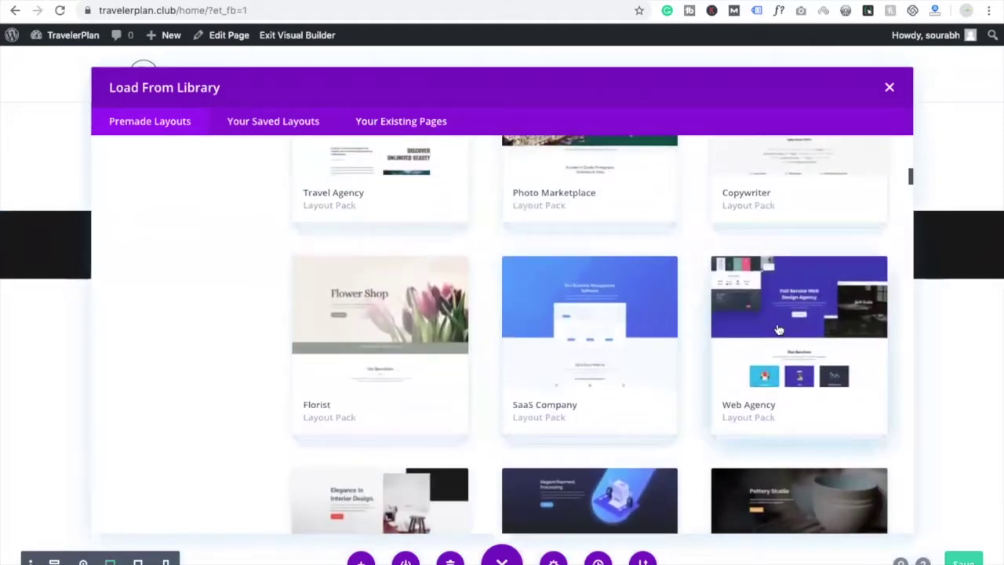
click(779, 330)
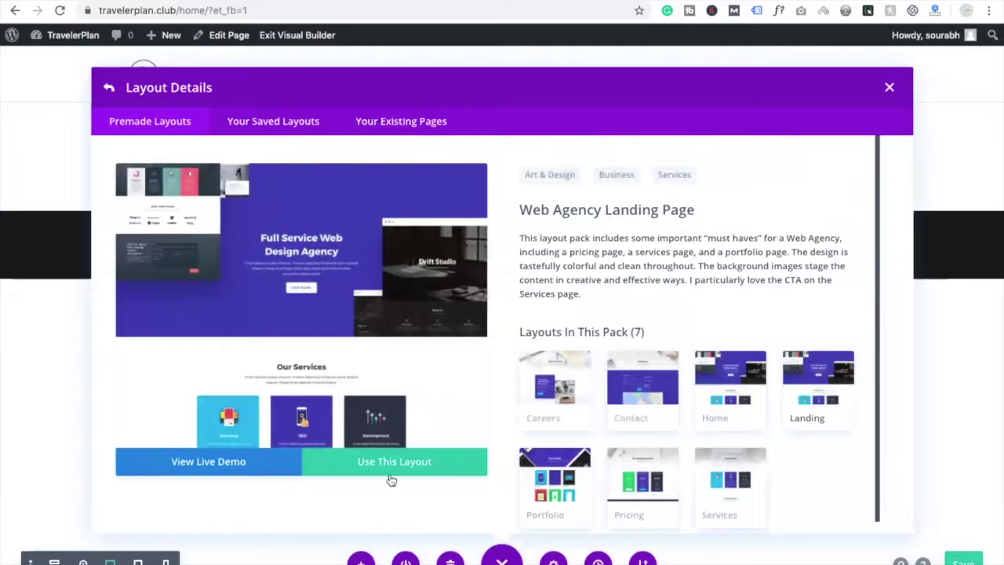
- Use the Web Agency Landing Page layout on the Home page
click(401, 469)
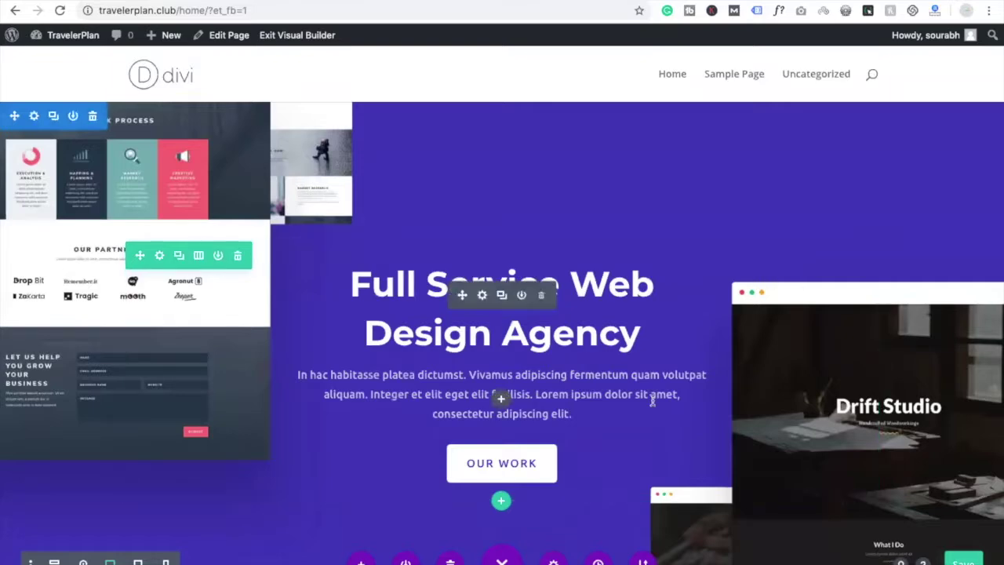
scroll(652, 400, down, 10)
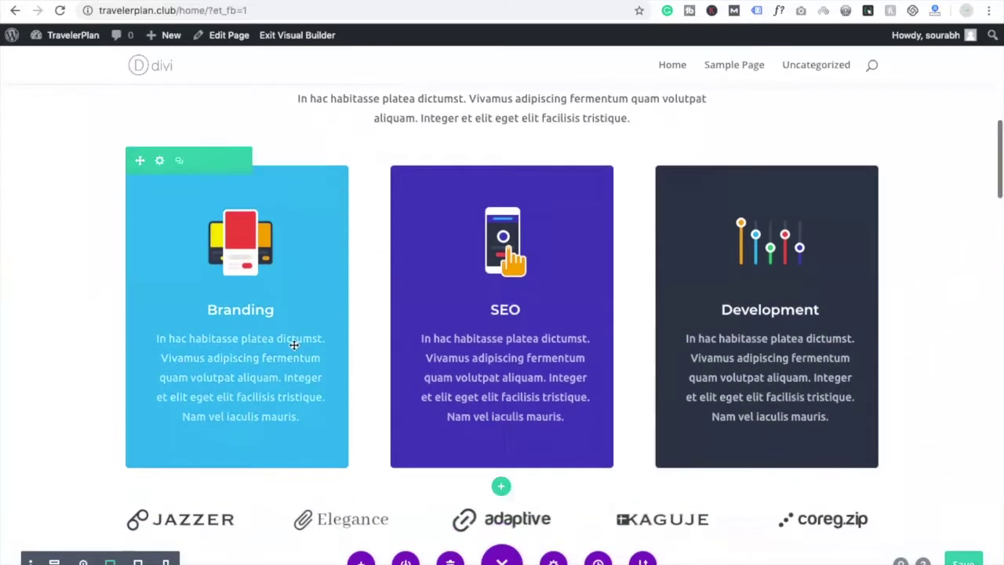
scroll(701, 380, down, 5)
scroll(702, 379, down, 10)
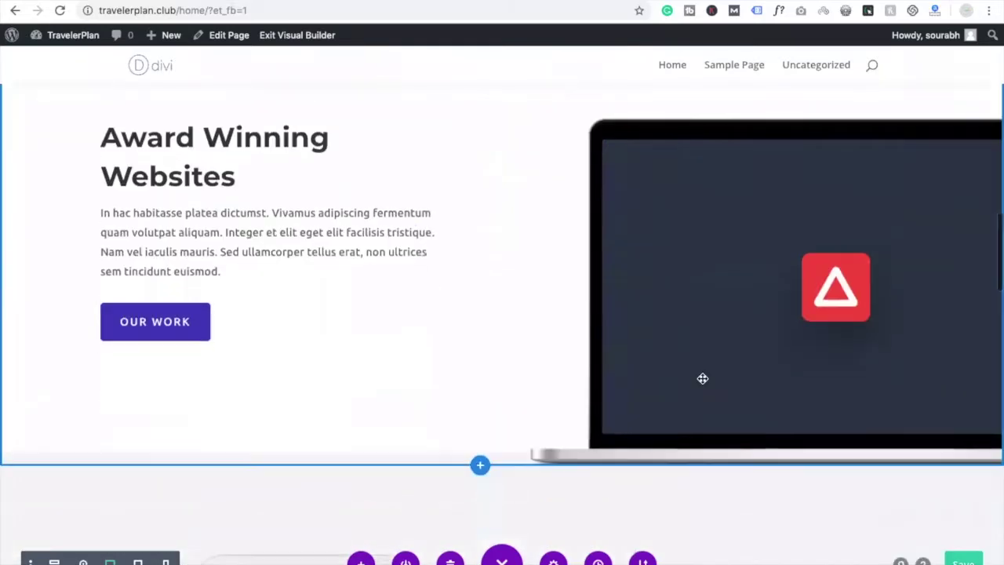
scroll(702, 379, down, 8)
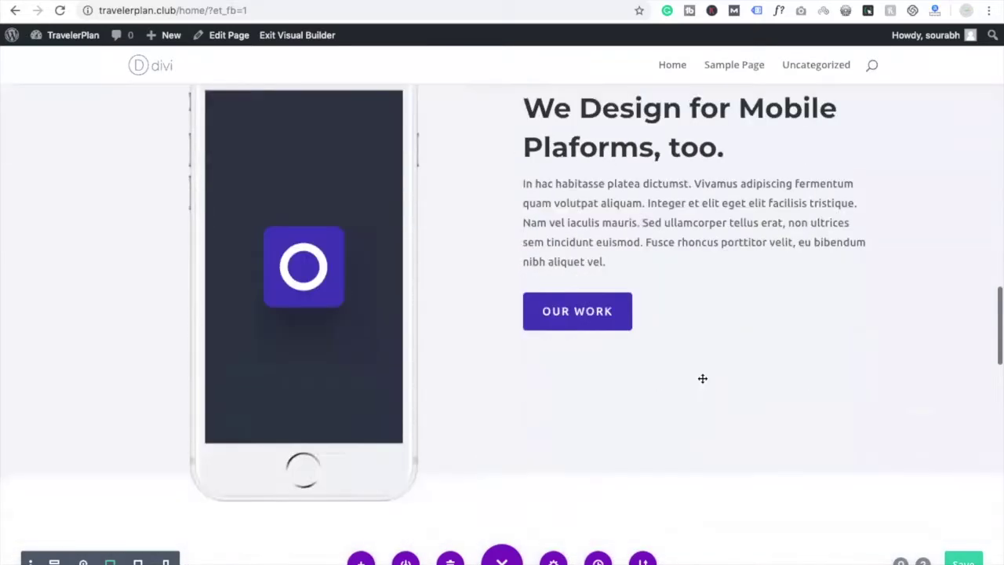
scroll(395, 388, down, 20)
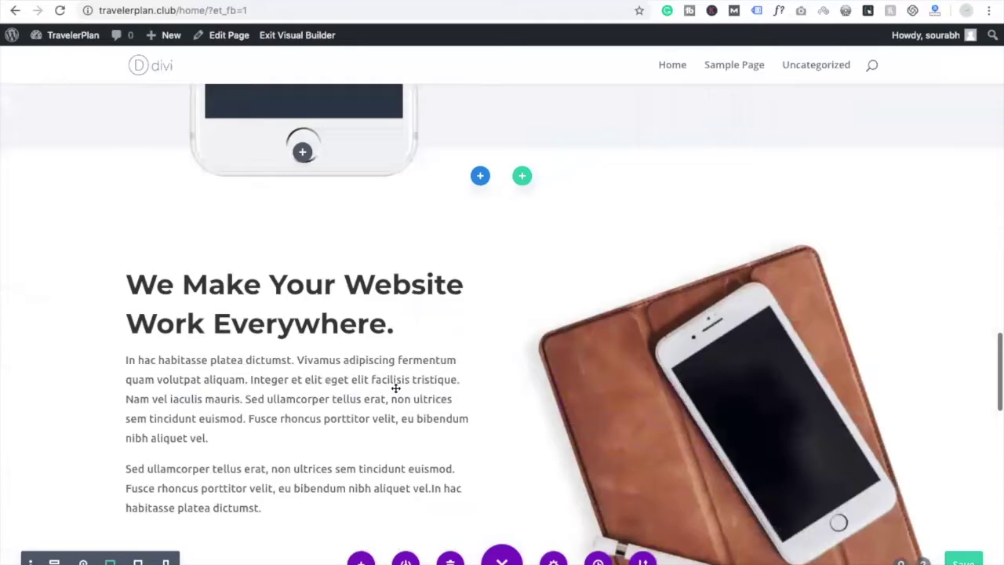
scroll(395, 387, up, 20)
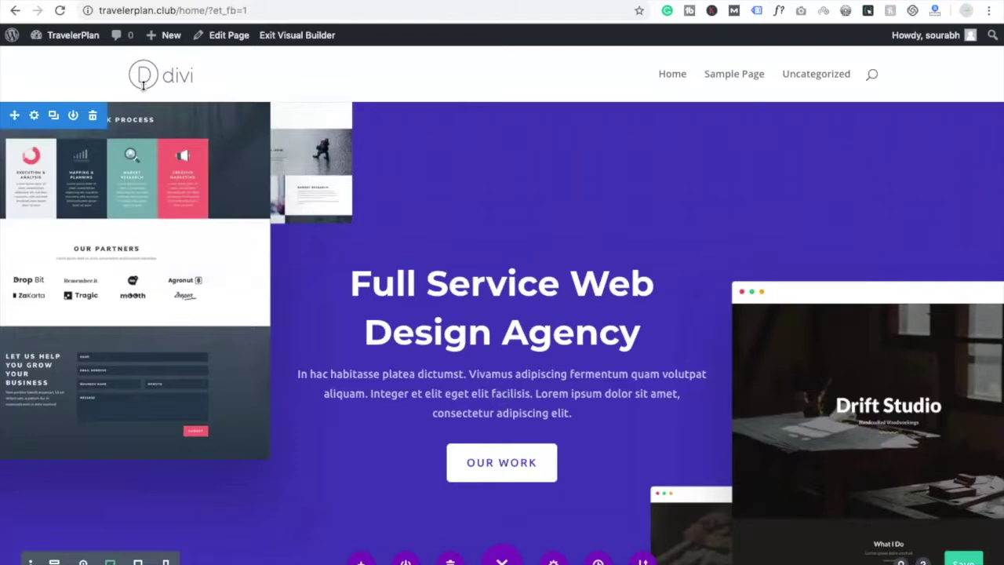
mouse_move(62, 35)
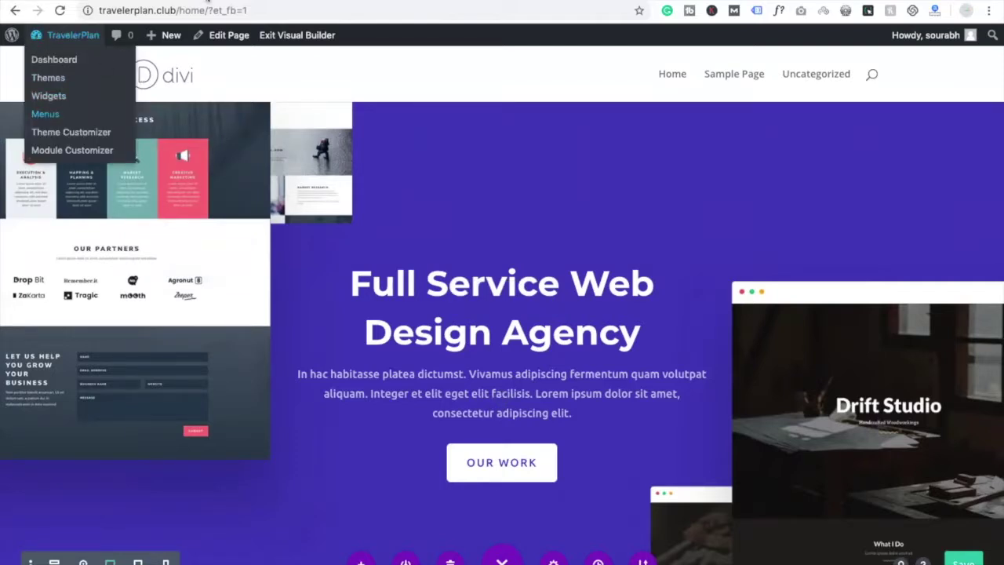
- Create a new menu named MainMenu
click(45, 113)
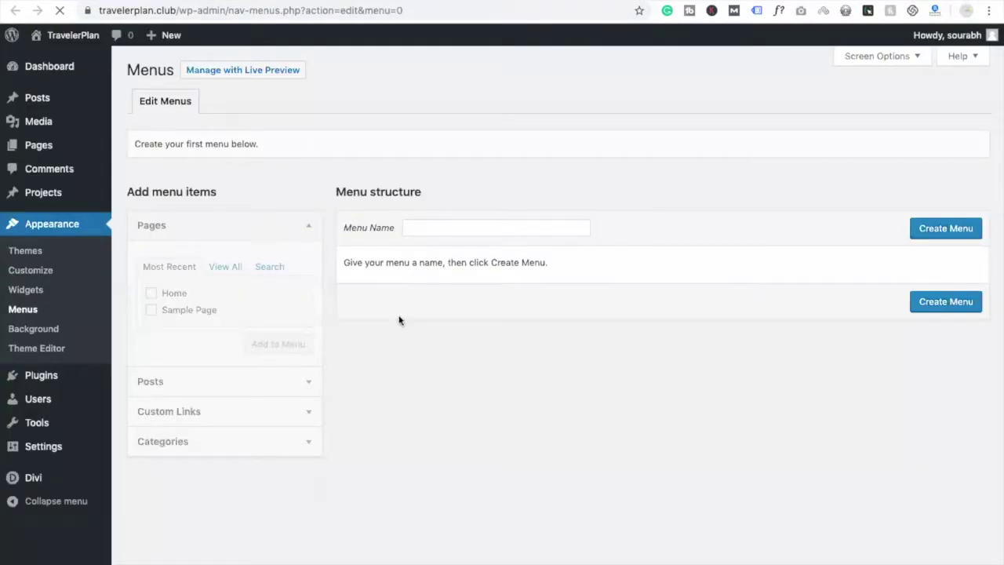
click(495, 225)
click(471, 258)
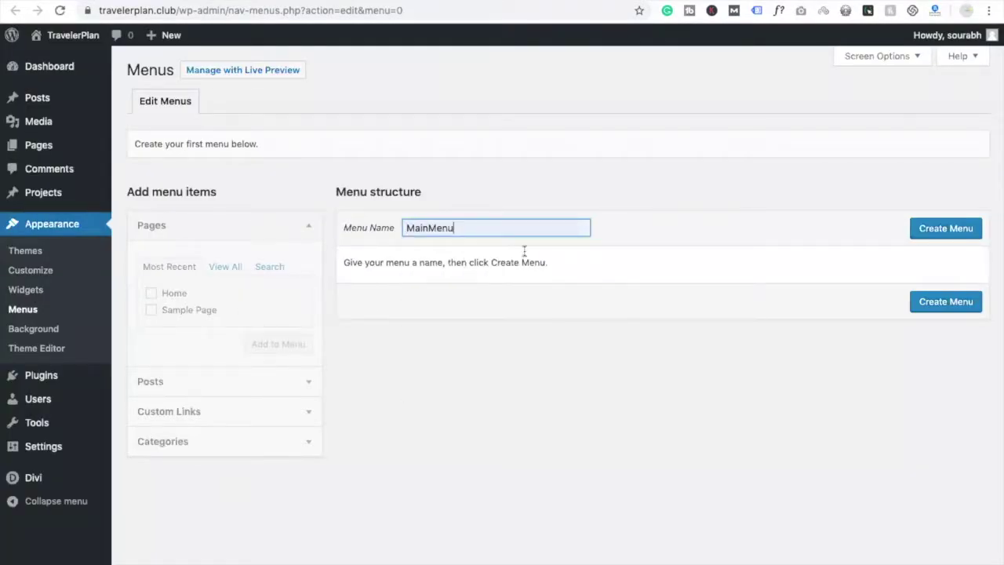
click(934, 227)
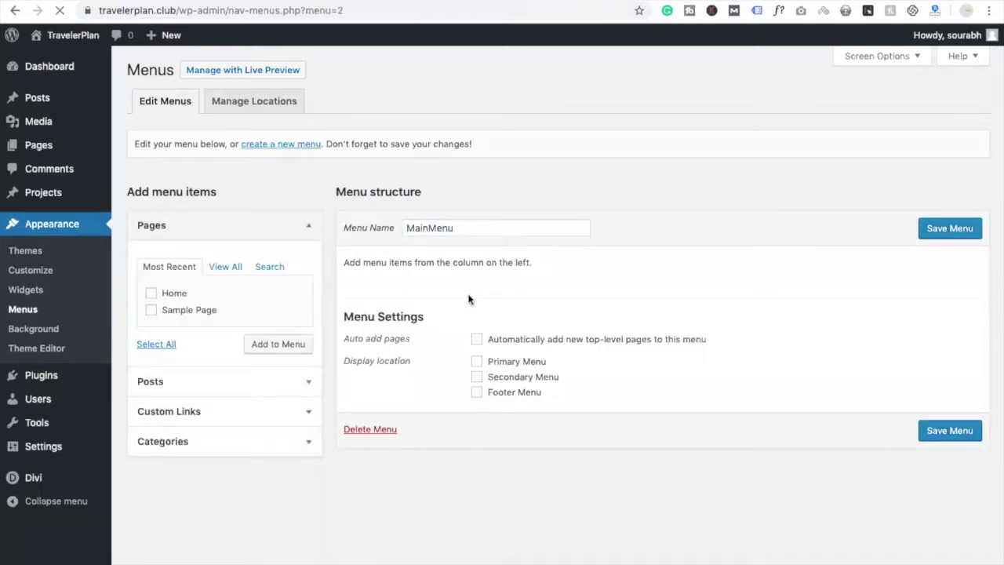
- Add the Home page to MainMenu, save the menu, and view the live site
click(236, 271)
click(150, 293)
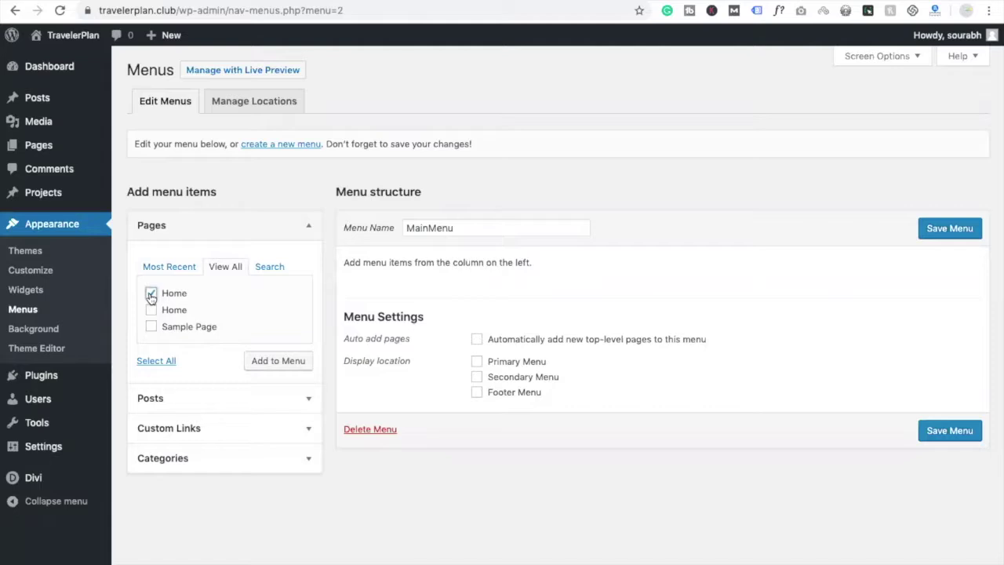
click(265, 365)
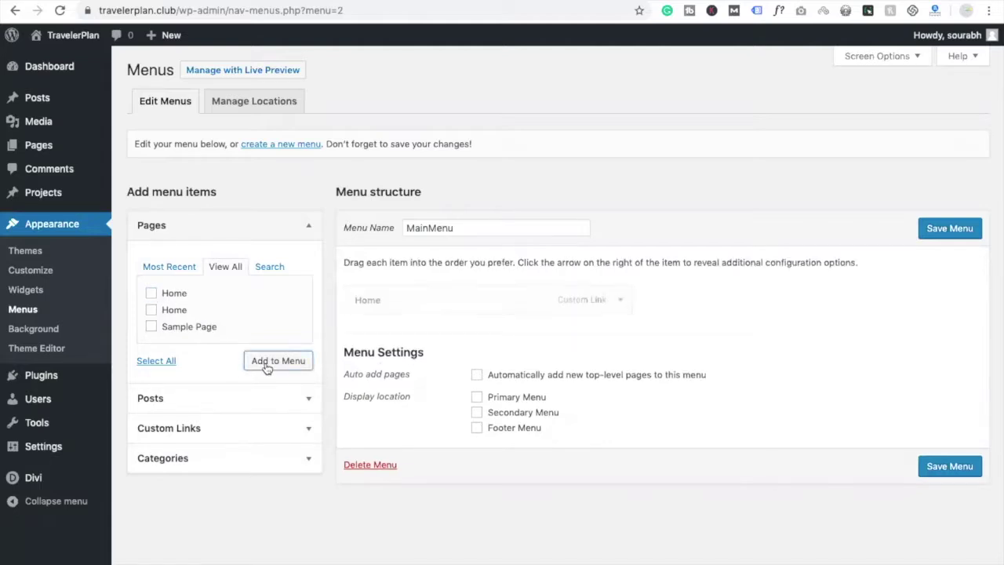
click(941, 235)
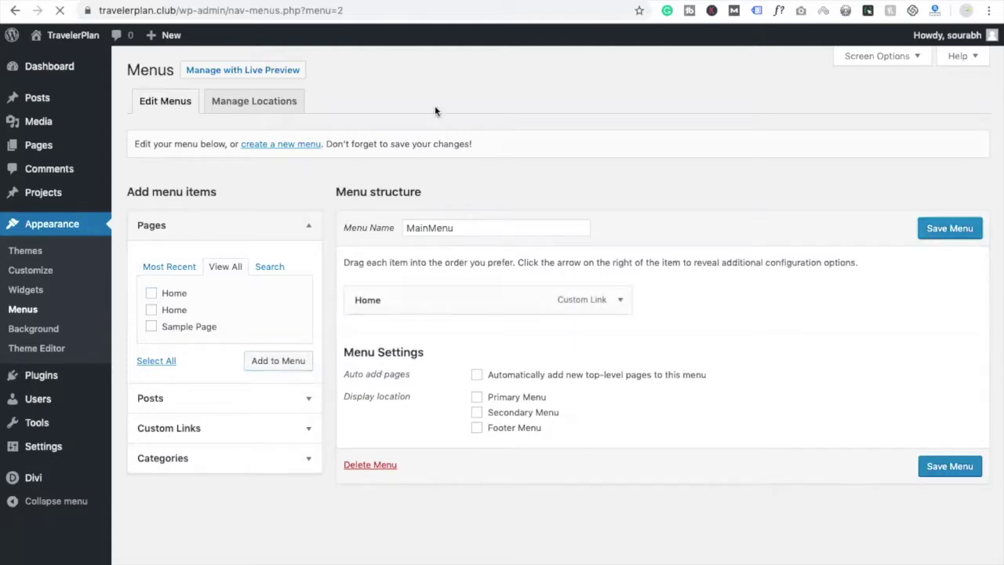
click(73, 35)
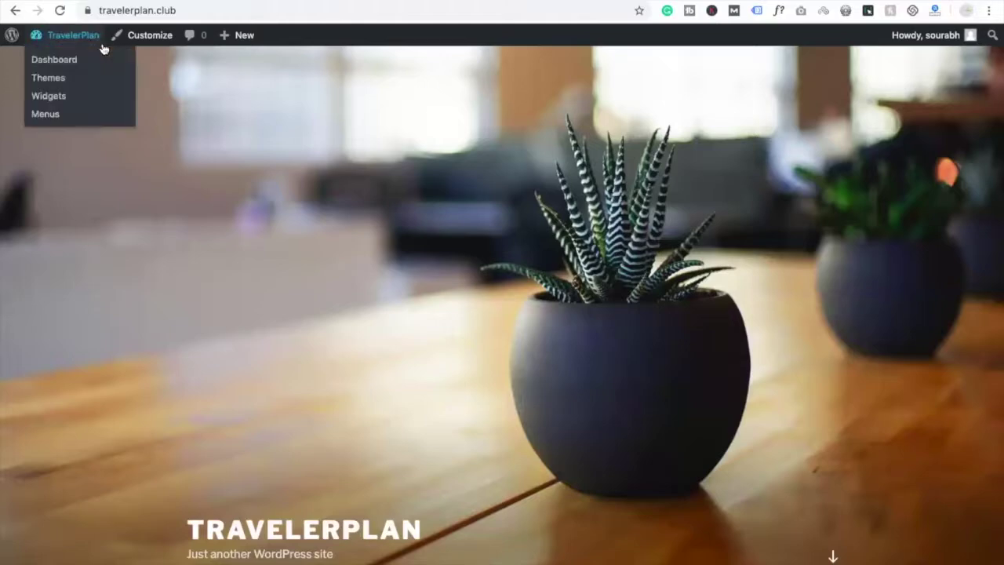
- After reloading the homepage, set MainMenu's display location to Primary Menu and save
click(60, 11)
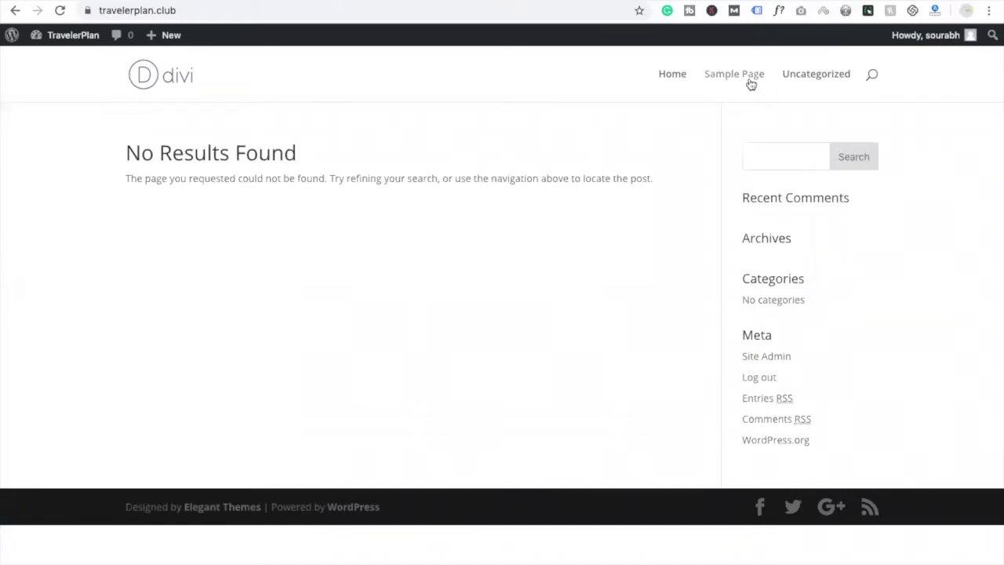
click(223, 3)
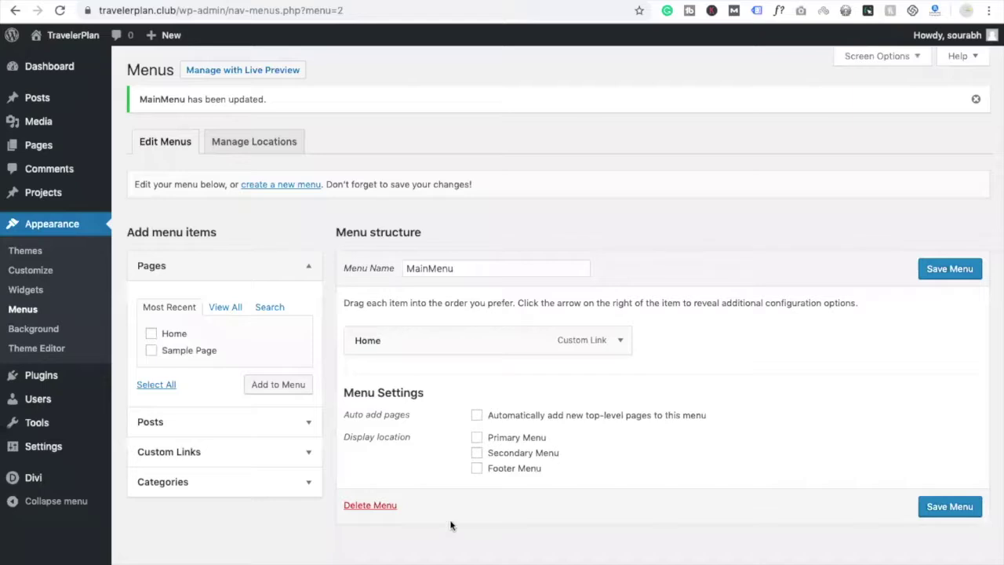
click(950, 506)
mouse_move(29, 450)
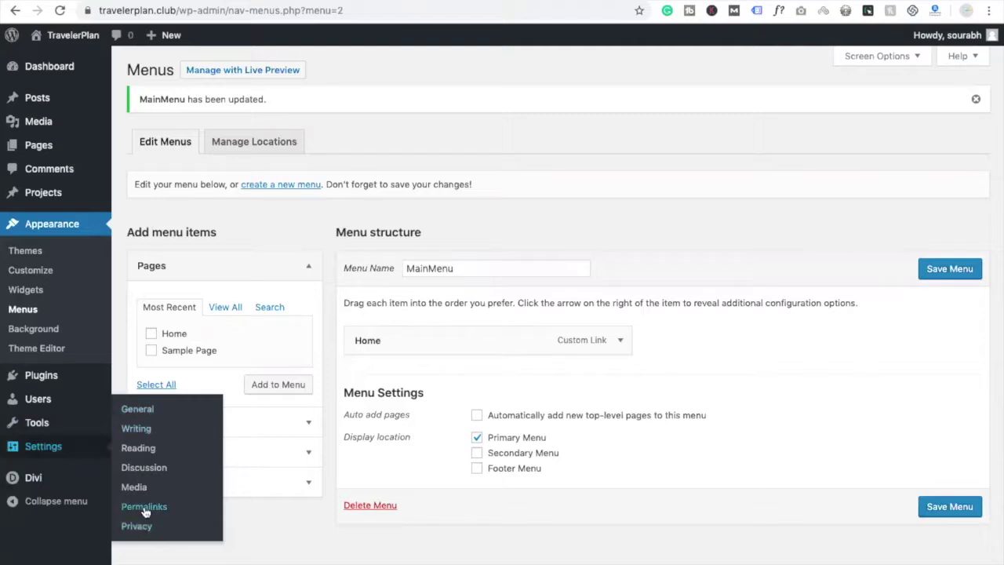
- In Reading settings, set the homepage to the static page 'Home' and save
click(139, 447)
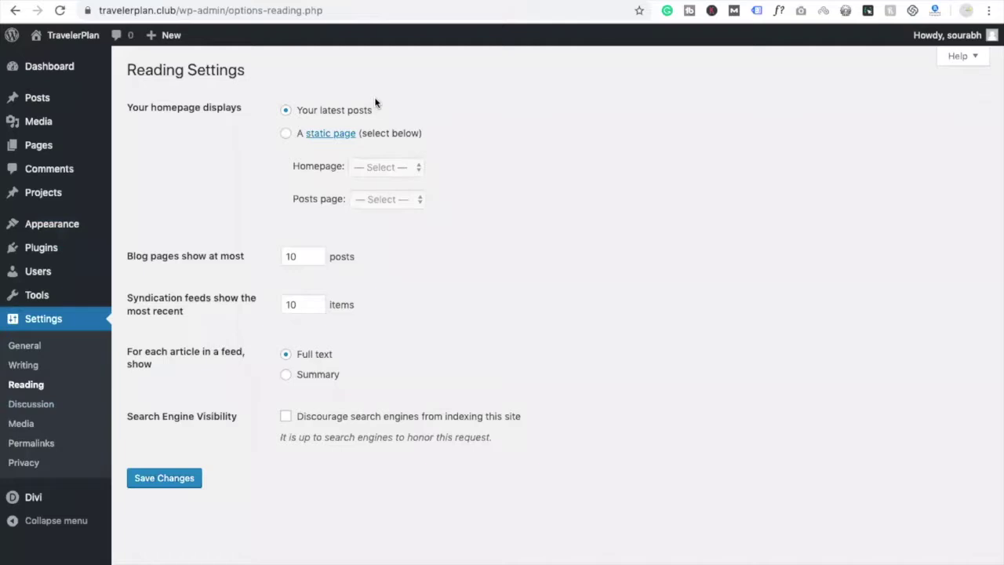
click(287, 134)
click(369, 174)
click(371, 182)
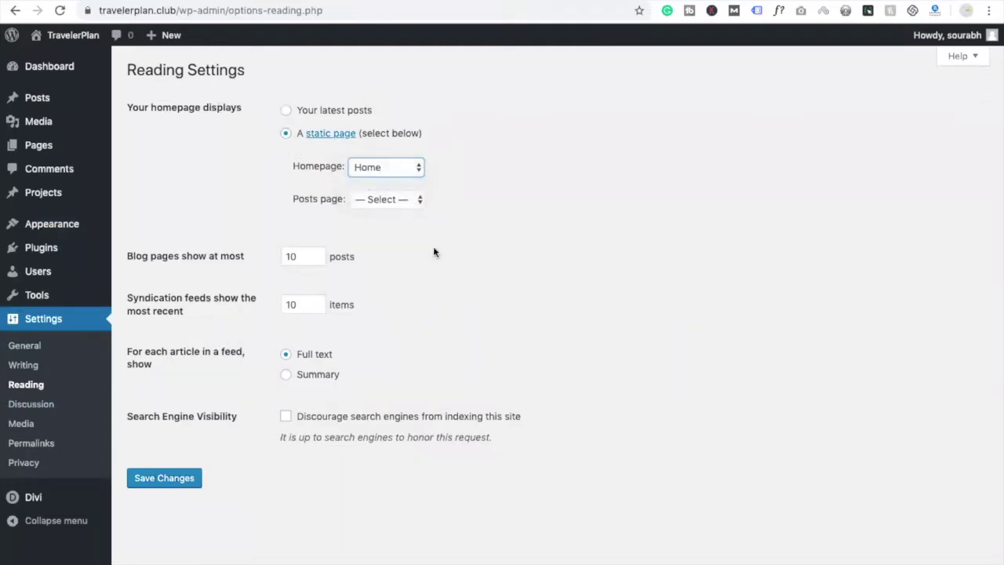
click(171, 480)
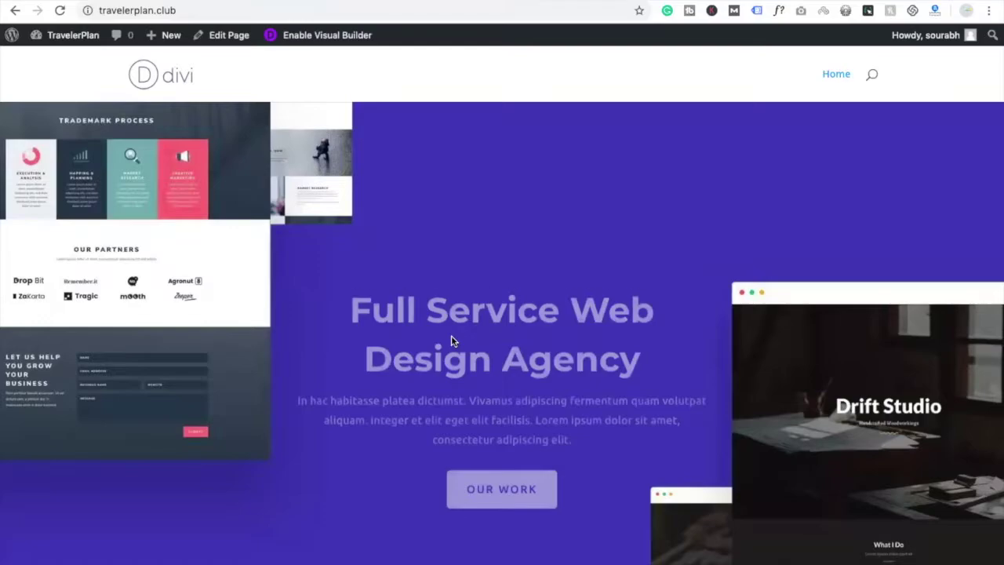
scroll(451, 343, down, 2)
scroll(451, 343, down, 12)
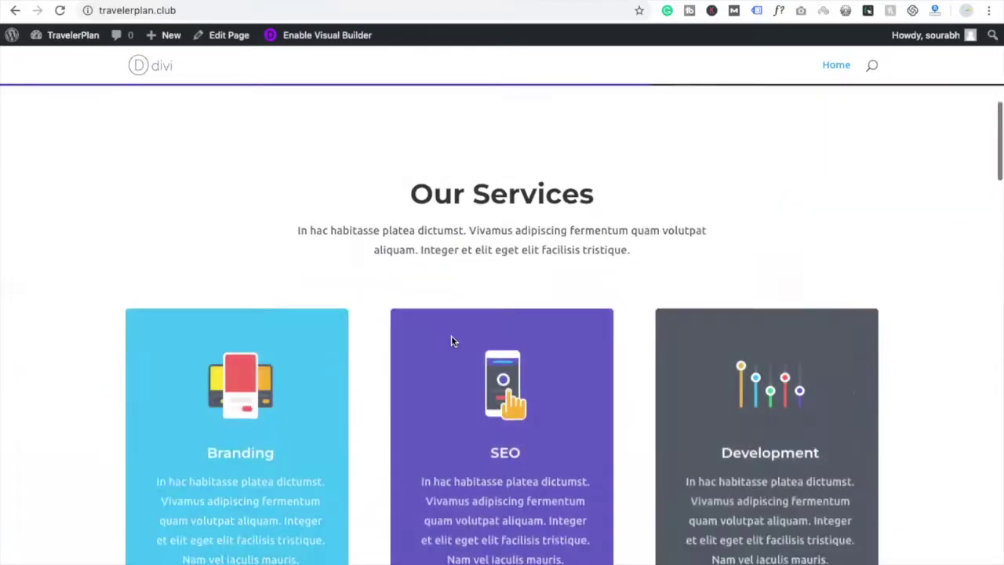
scroll(451, 341, down, 8)
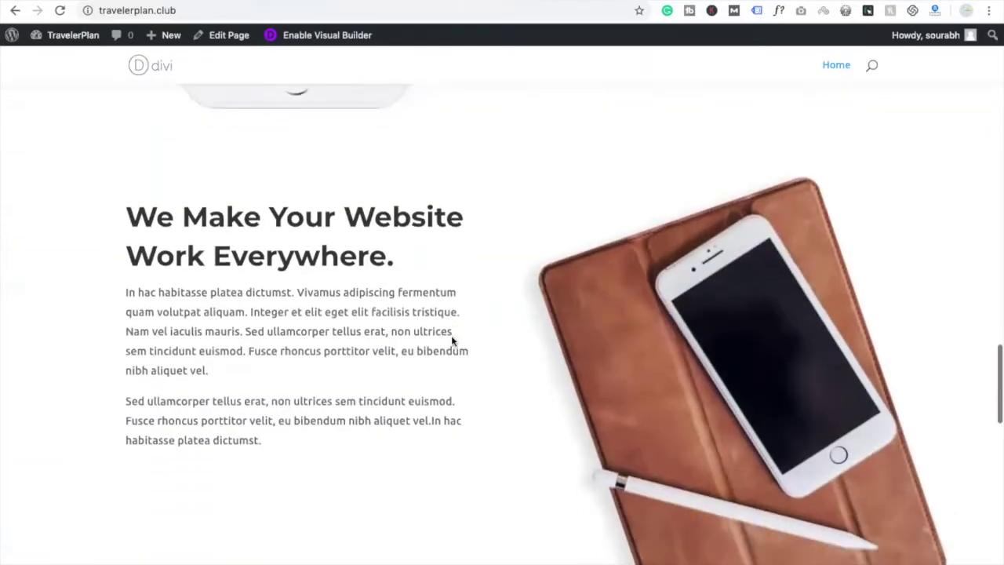
scroll(451, 341, up, 20)
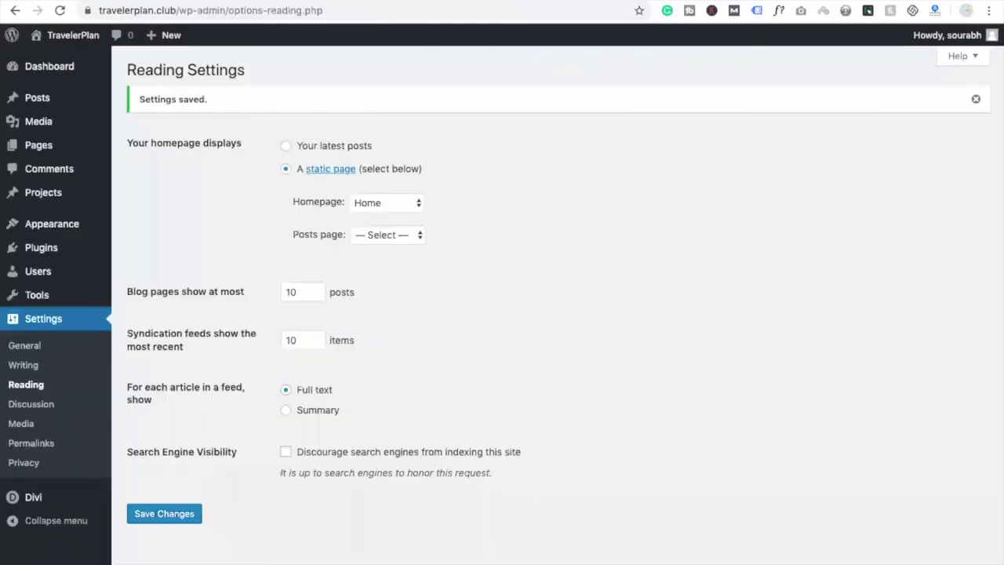
- In Divi Theme Options, set icon-service-1.png from the Media Library as the site logo
mouse_move(31, 497)
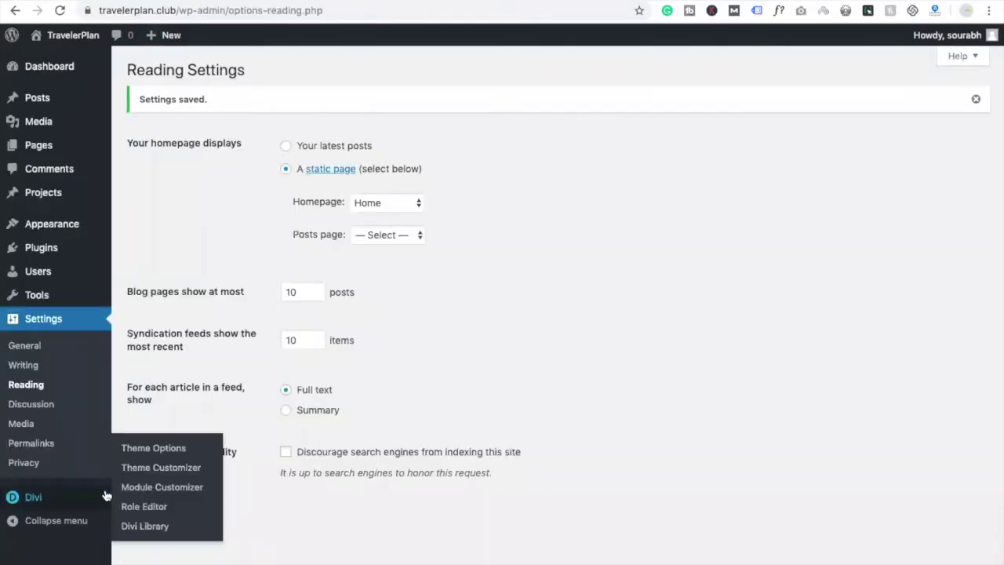
click(165, 449)
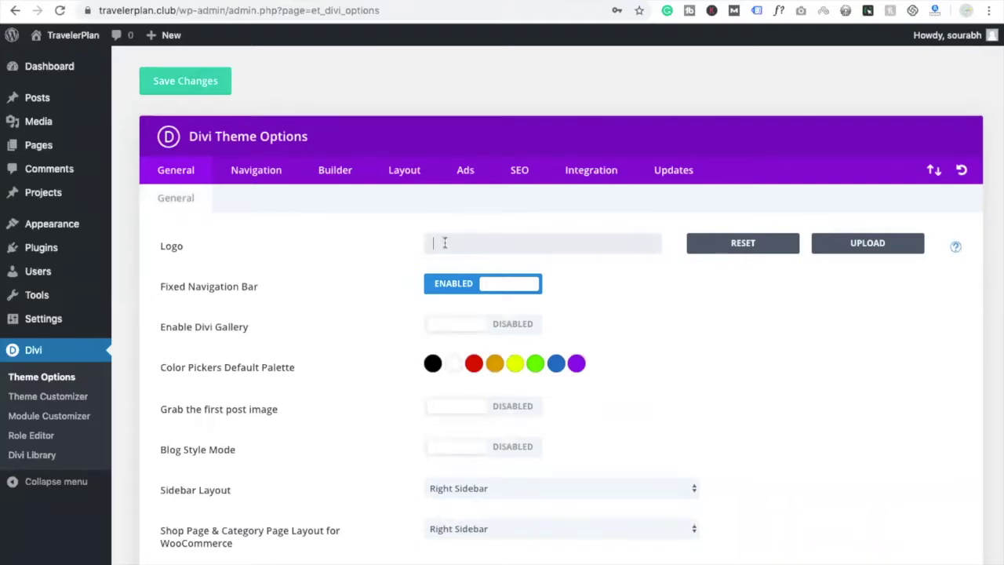
click(869, 253)
click(477, 302)
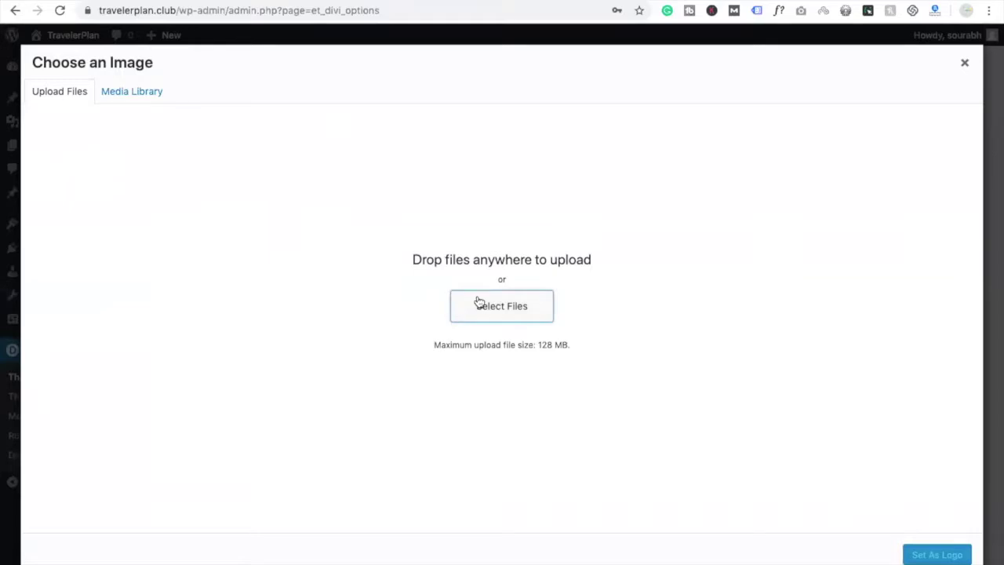
click(680, 268)
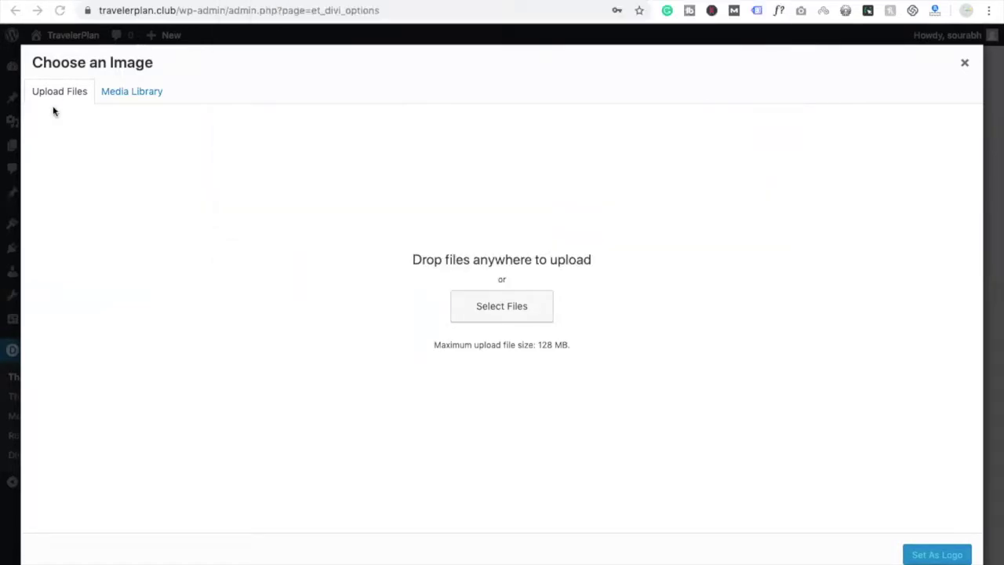
click(126, 97)
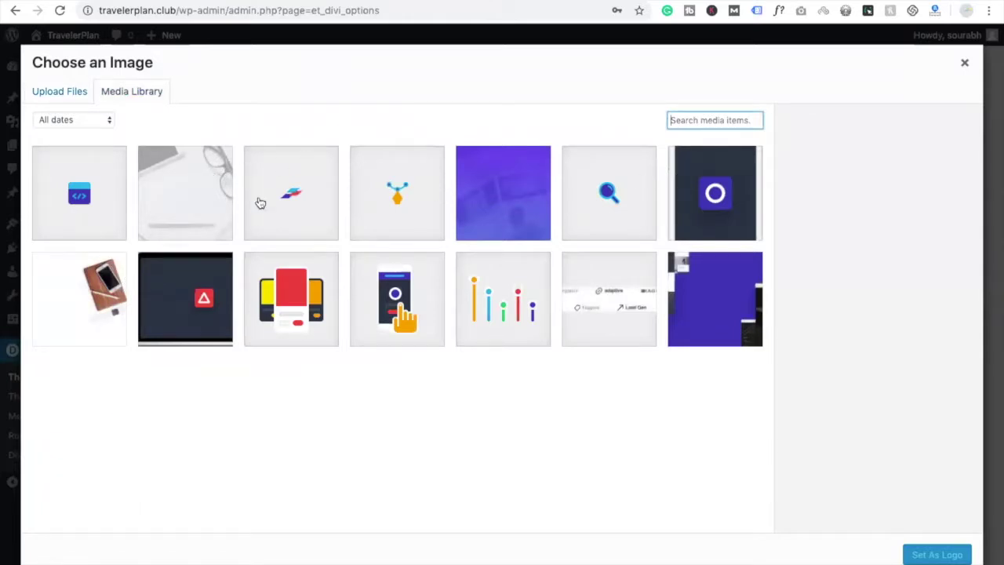
click(400, 325)
click(288, 299)
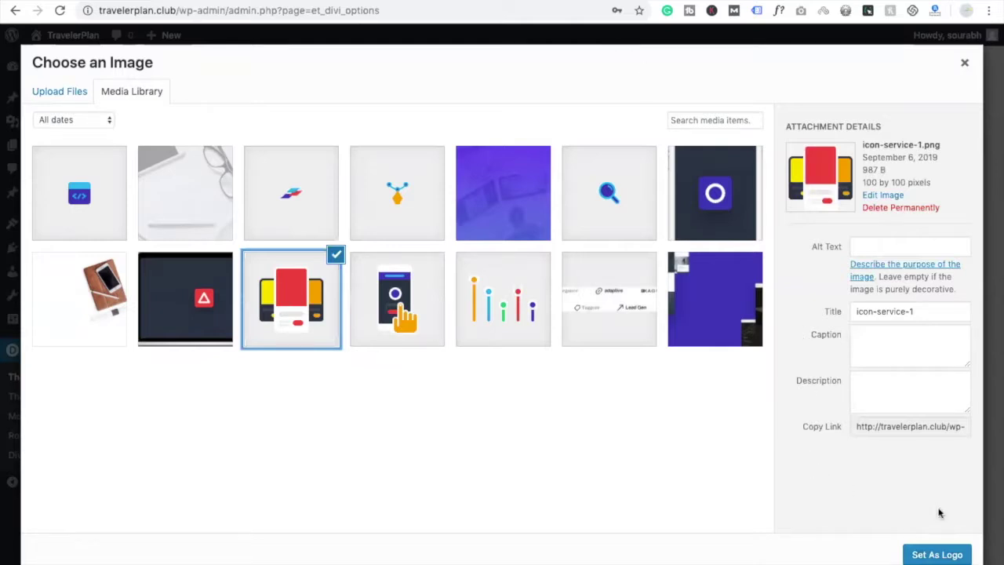
click(933, 556)
scroll(702, 357, down, 15)
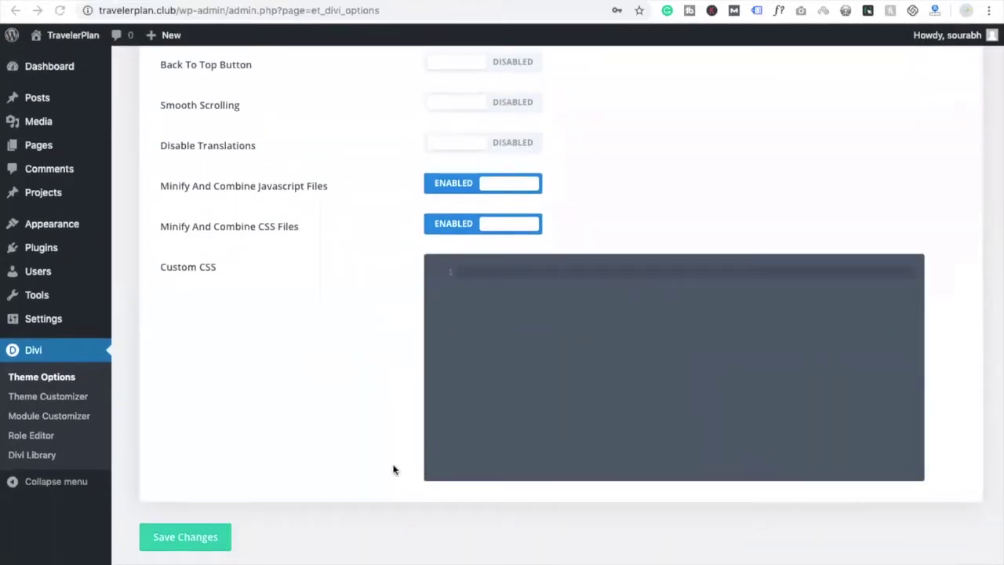
- Save the new logo setting in Divi Theme Options
click(211, 535)
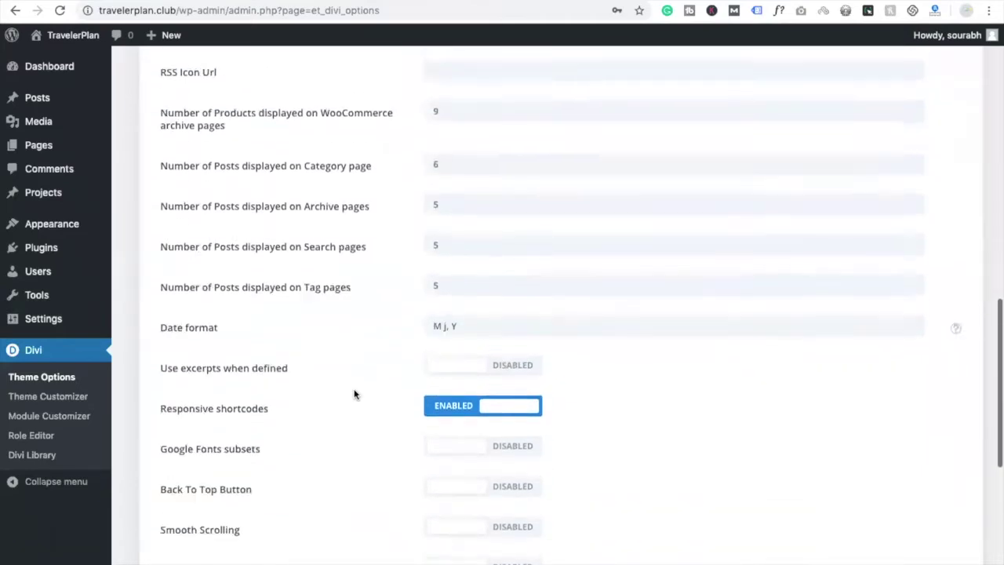
scroll(355, 394, up, 10)
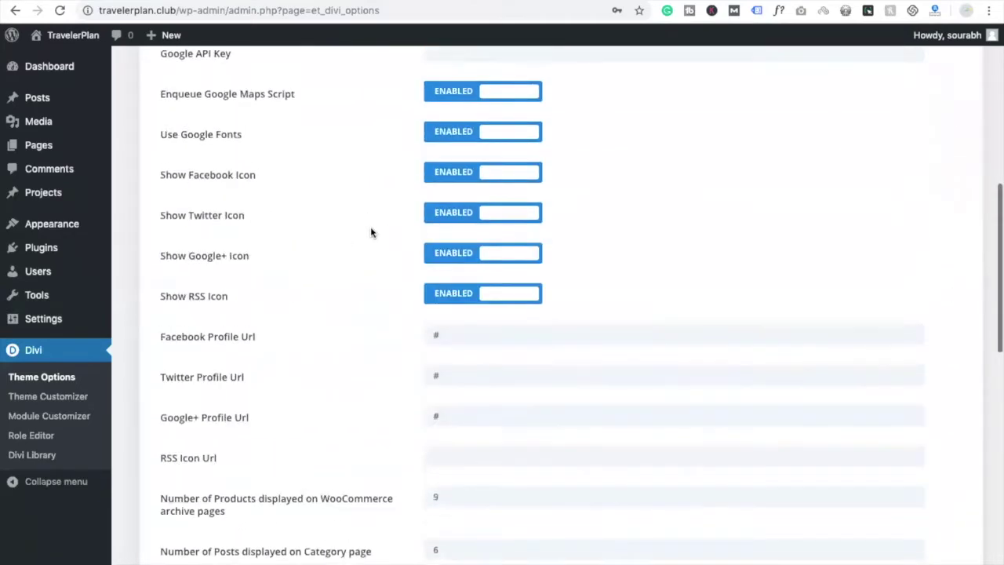
scroll(370, 226, up, 3)
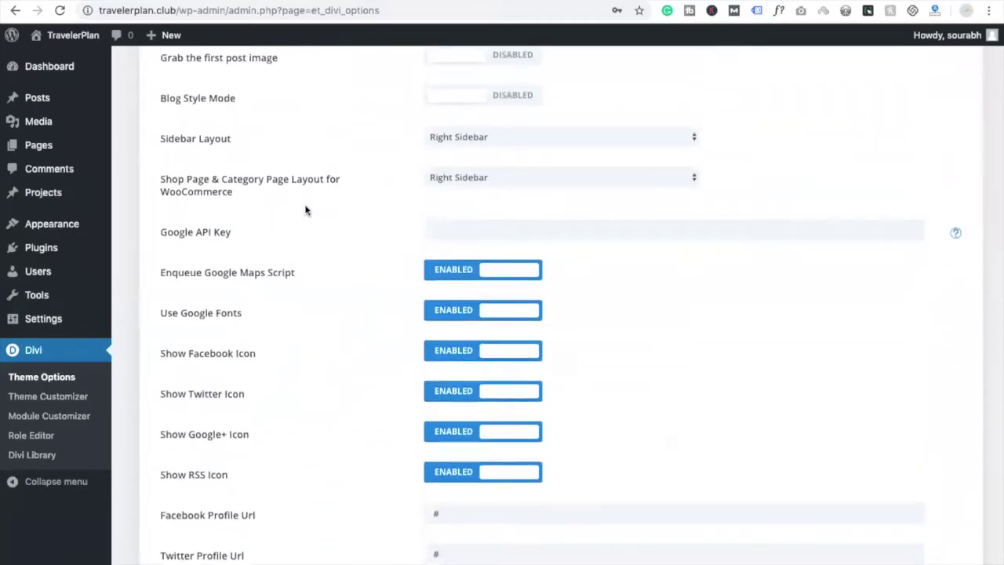
scroll(301, 206, up, 4)
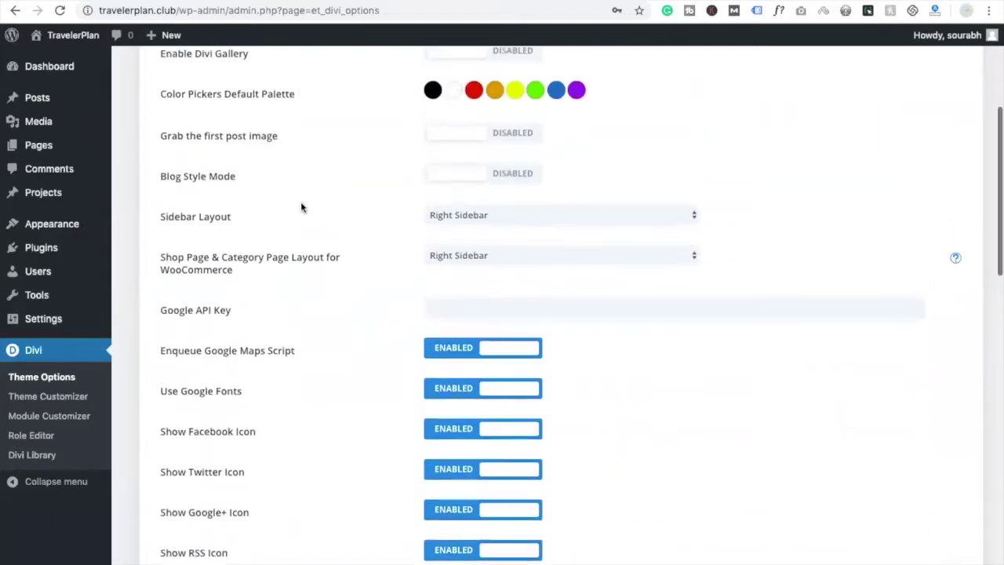
scroll(301, 207, up, 1)
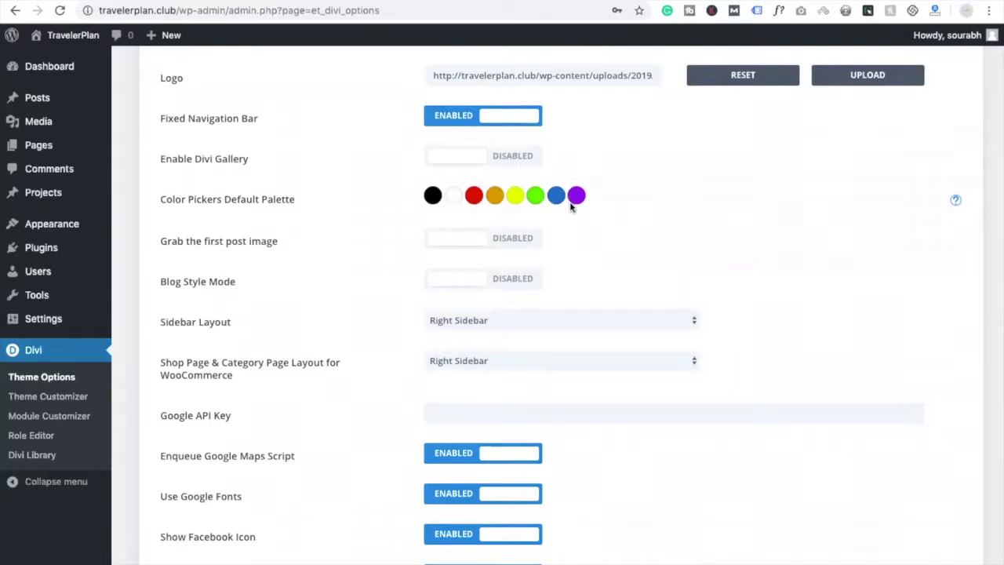
- Change the red default palette swatch to green #17b255 and save the theme options
click(473, 196)
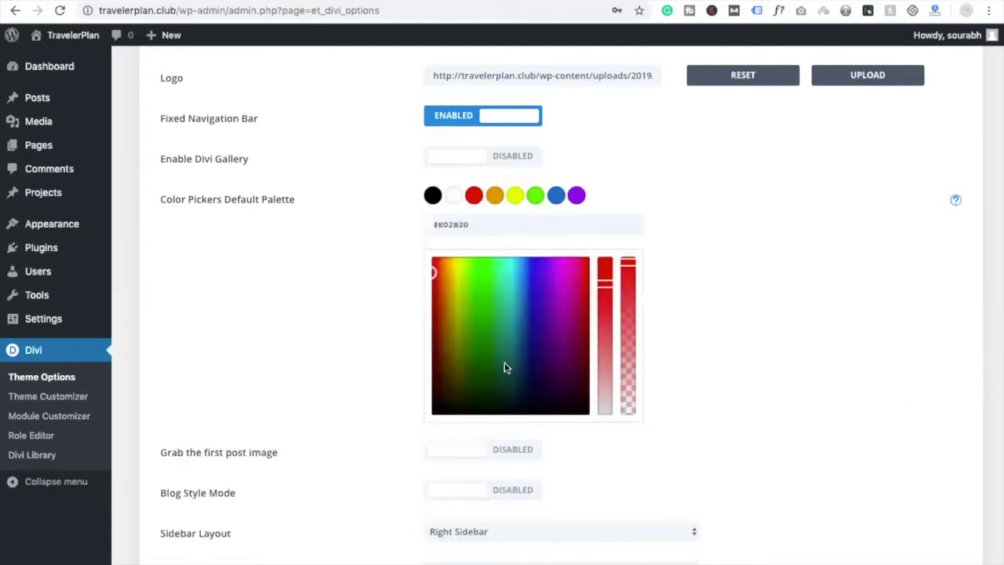
drag(433, 273, 493, 302)
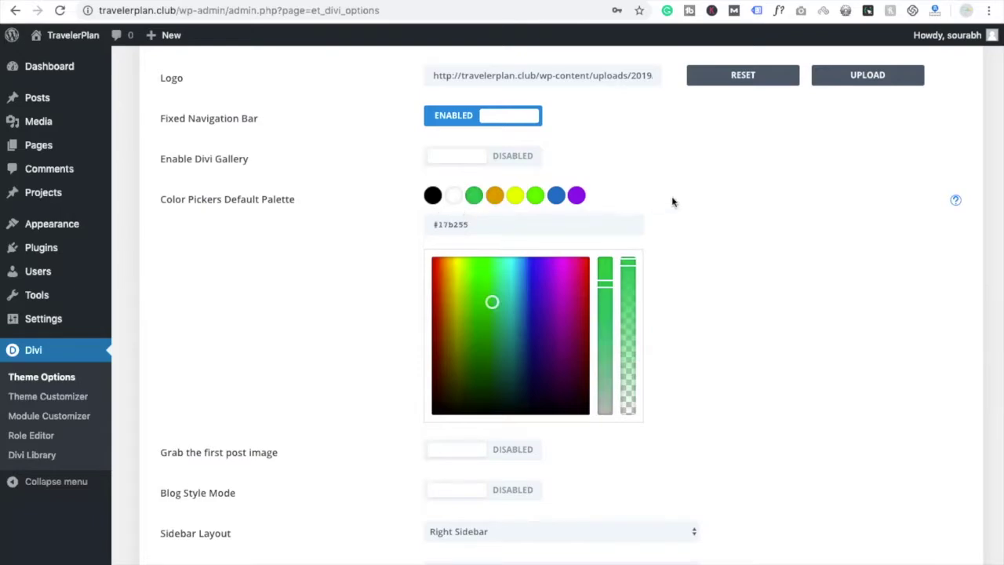
scroll(673, 200, down, 20)
click(190, 542)
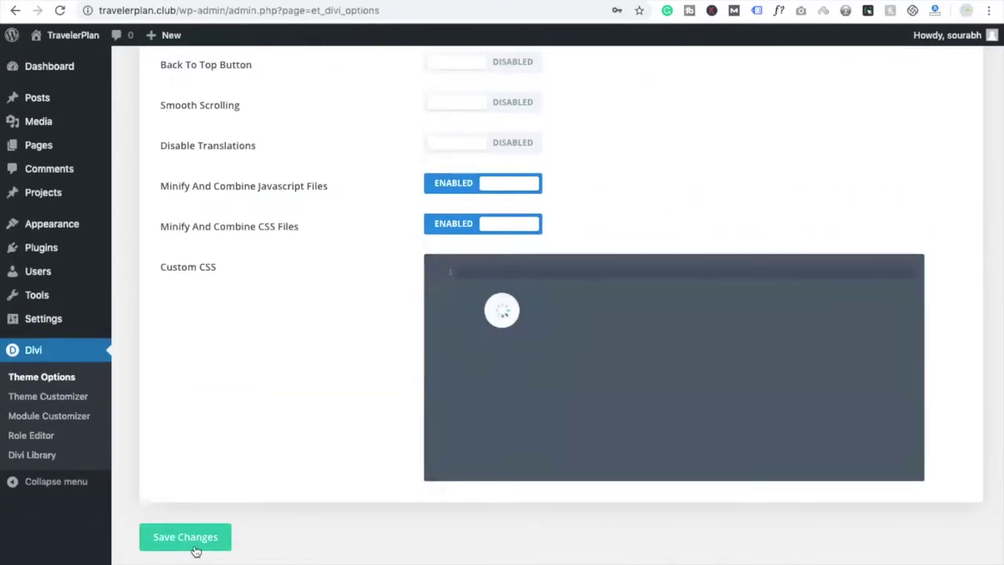
scroll(775, 212, up, 10)
scroll(775, 212, up, 15)
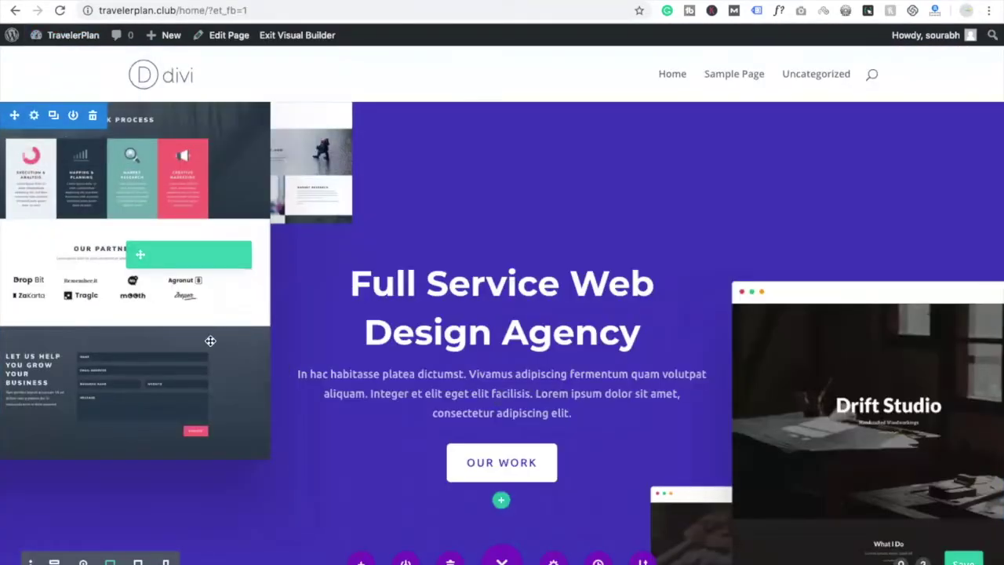
- Reload the Visual Builder so the header shows the icon logo, then open the hero row's settings
click(59, 12)
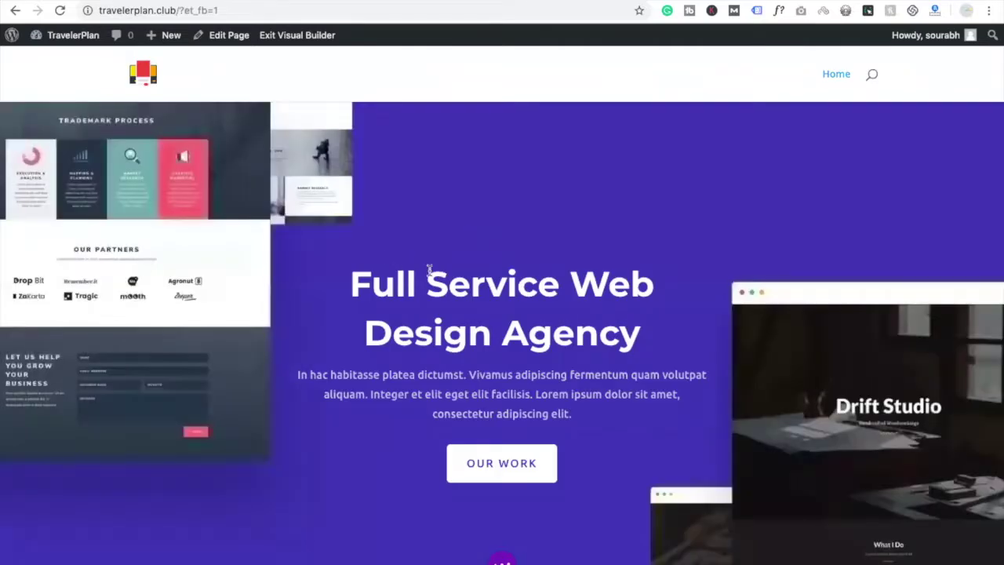
mouse_move(520, 314)
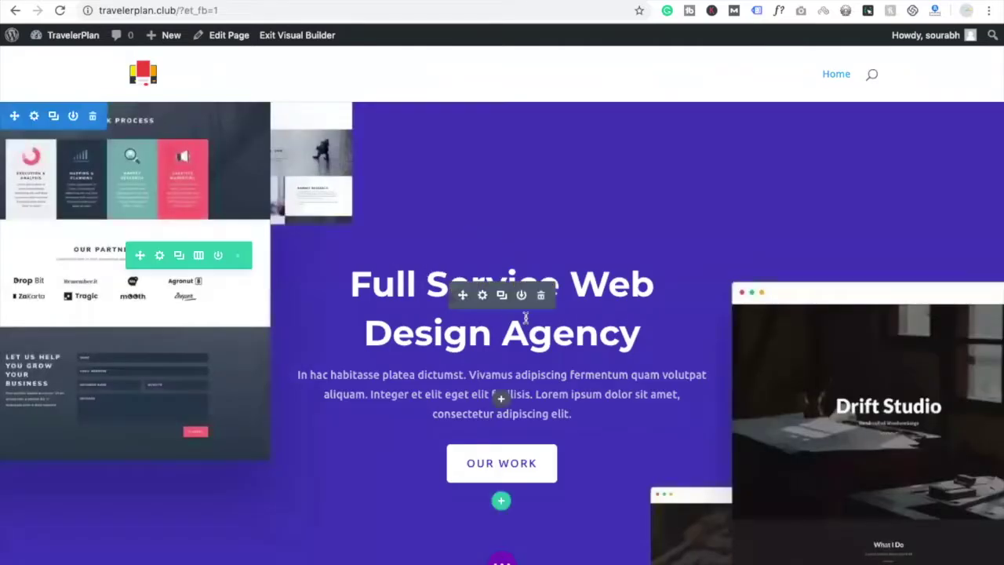
click(160, 257)
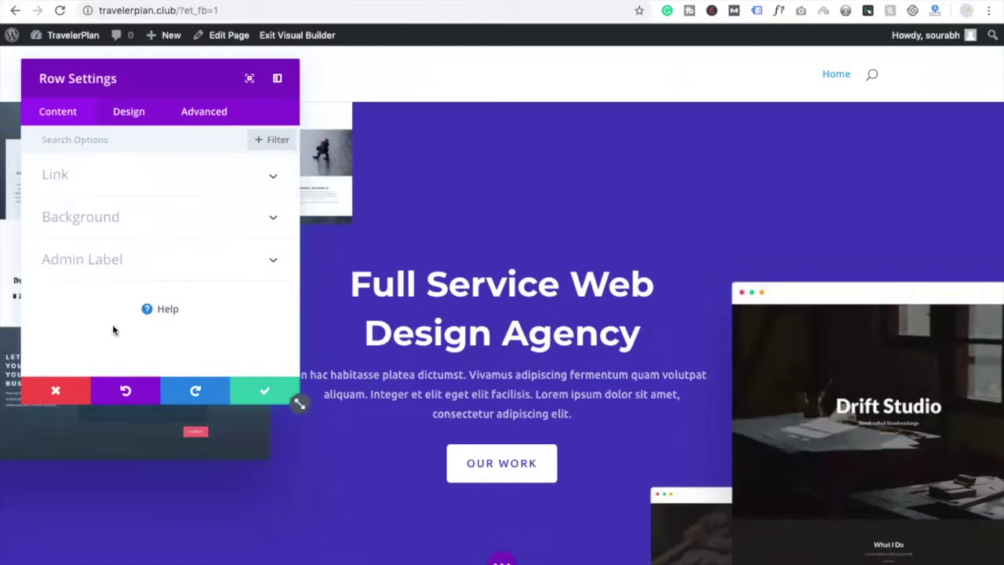
- Delete the lorem ipsum paragraph from the hero text module, keeping the Full Service Web Design Agency heading
click(56, 390)
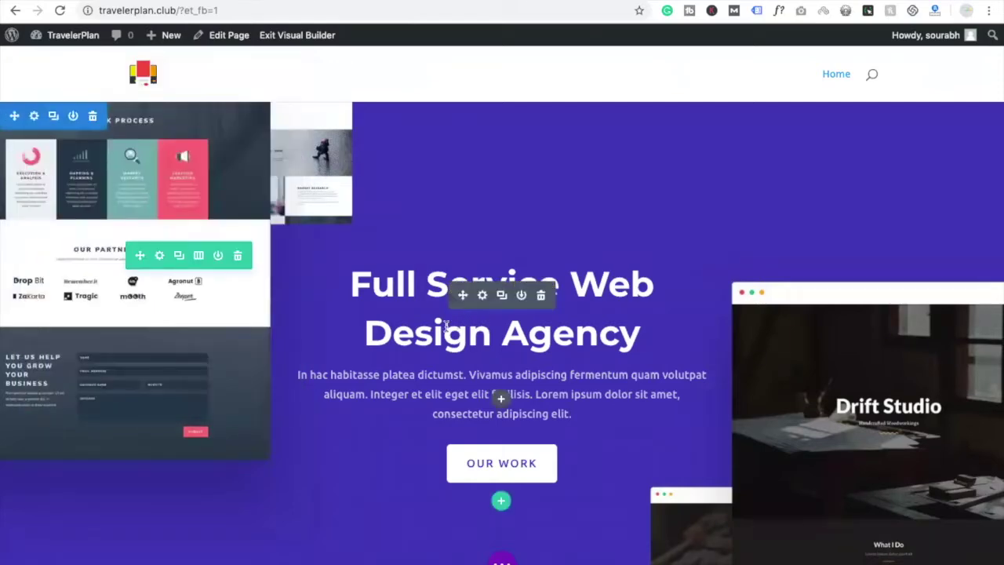
double_click(437, 328)
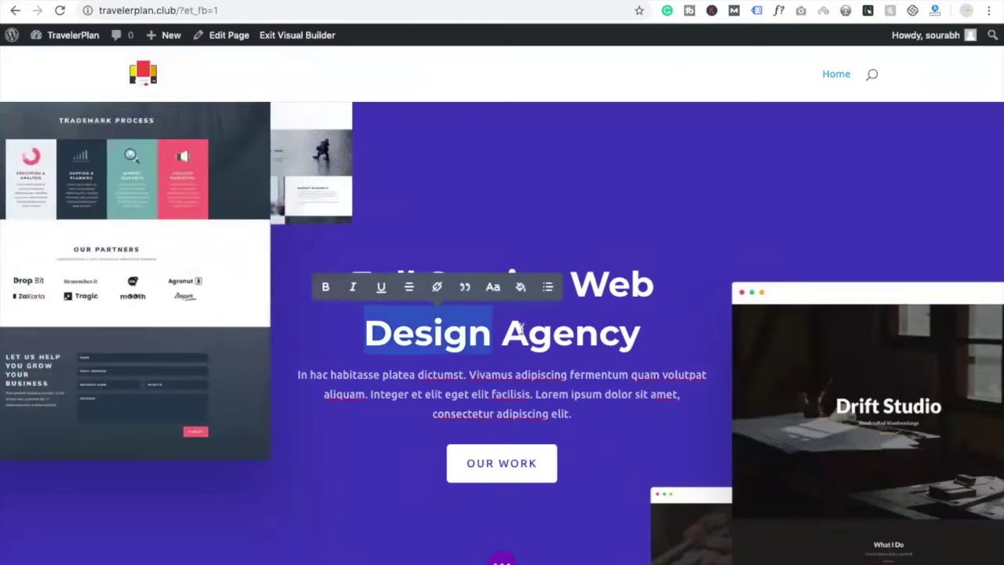
key(ctrl+a)
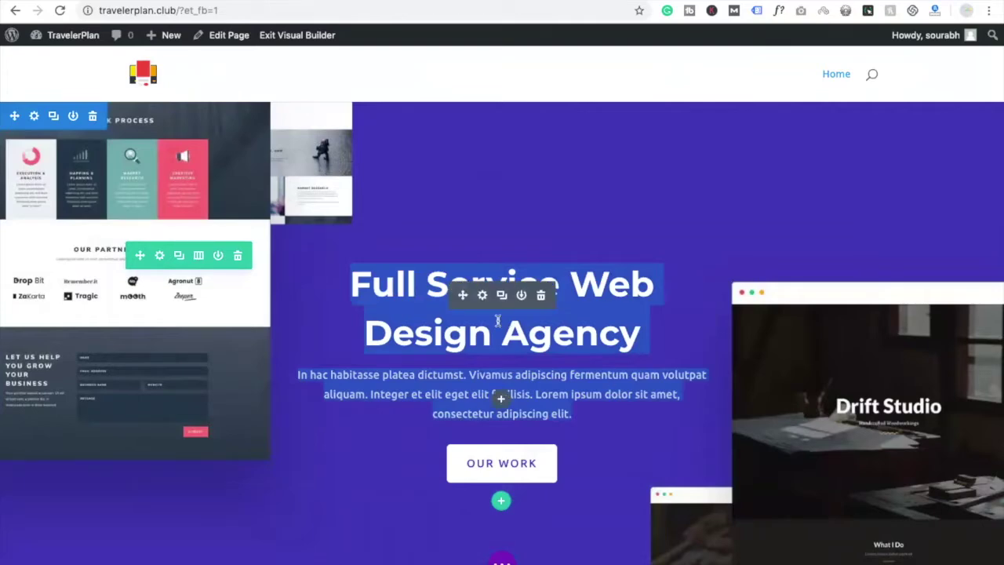
click(482, 296)
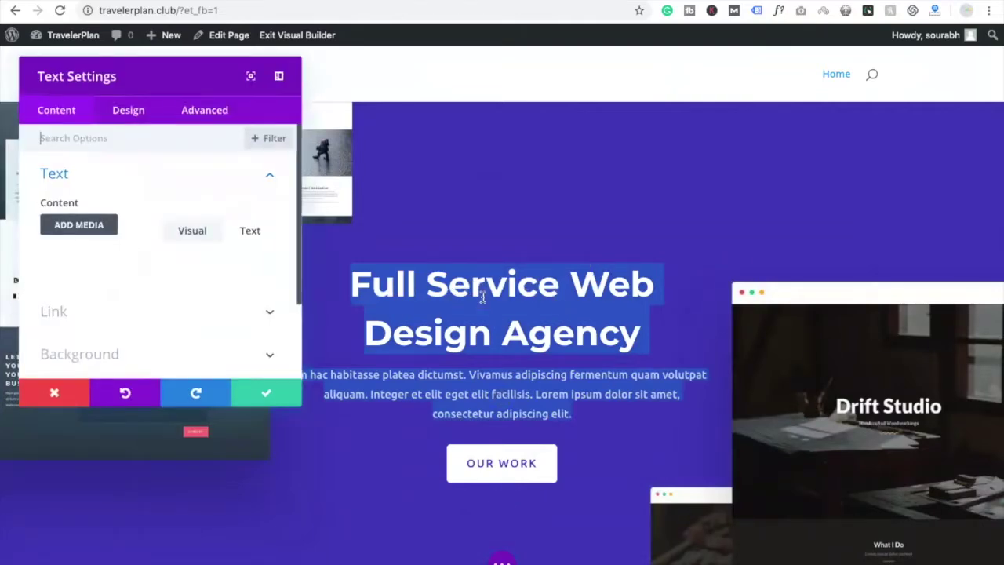
scroll(142, 317, down, 3)
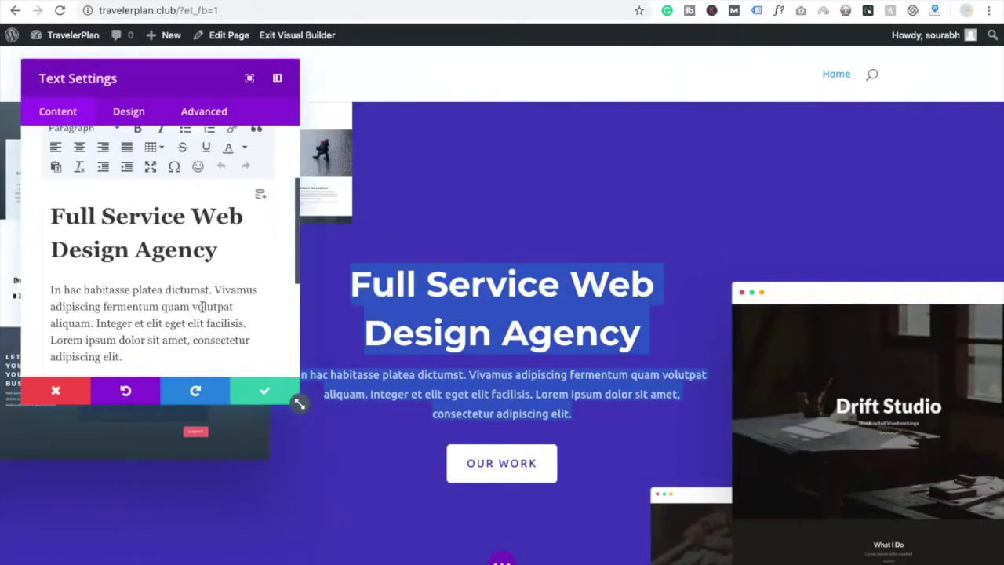
drag(133, 355, 47, 292)
key(BackSpace)
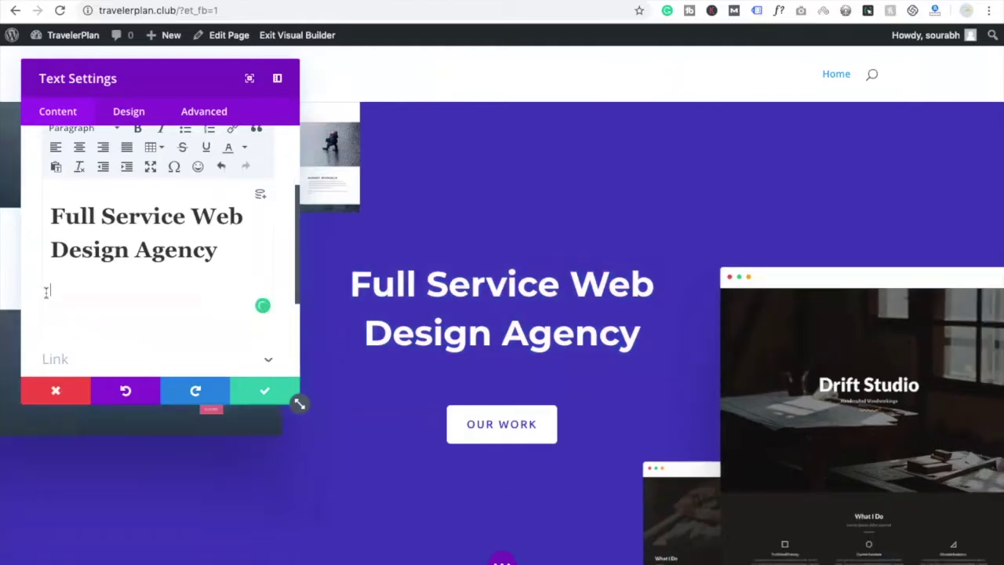
click(263, 391)
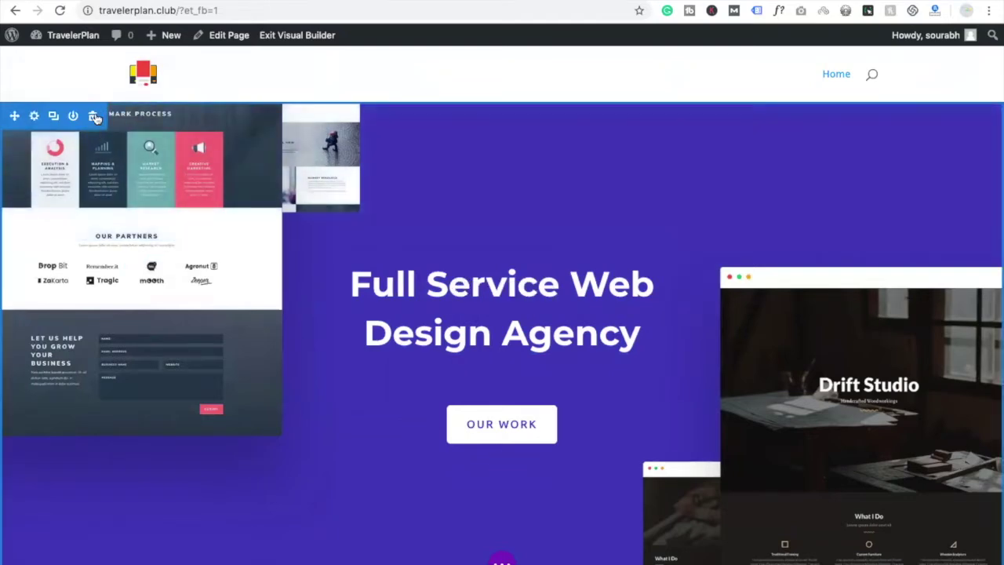
- Undo the accidental hero section deletion with Ctrl+Z and move down to the Our Services cards
click(93, 117)
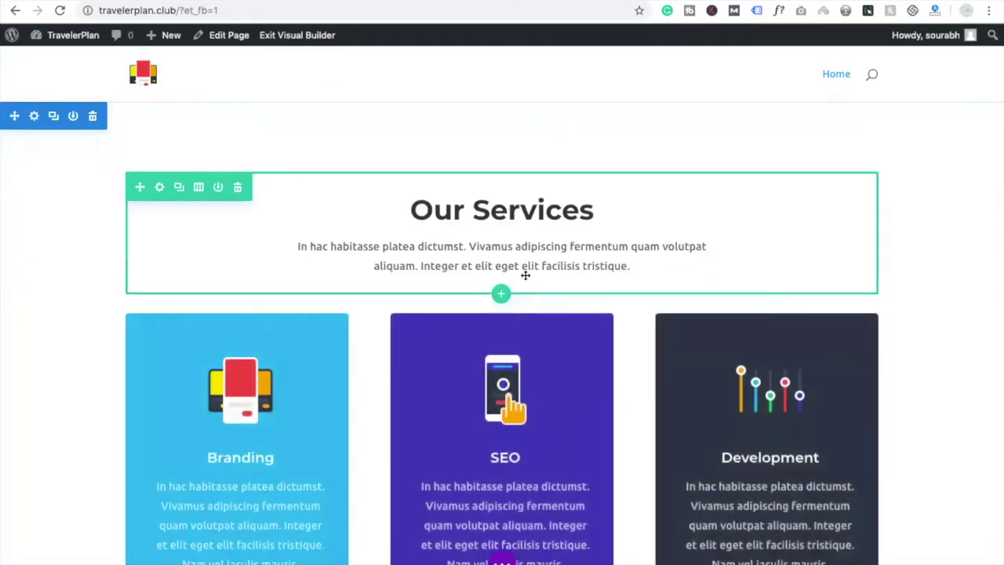
key(ctrl+z)
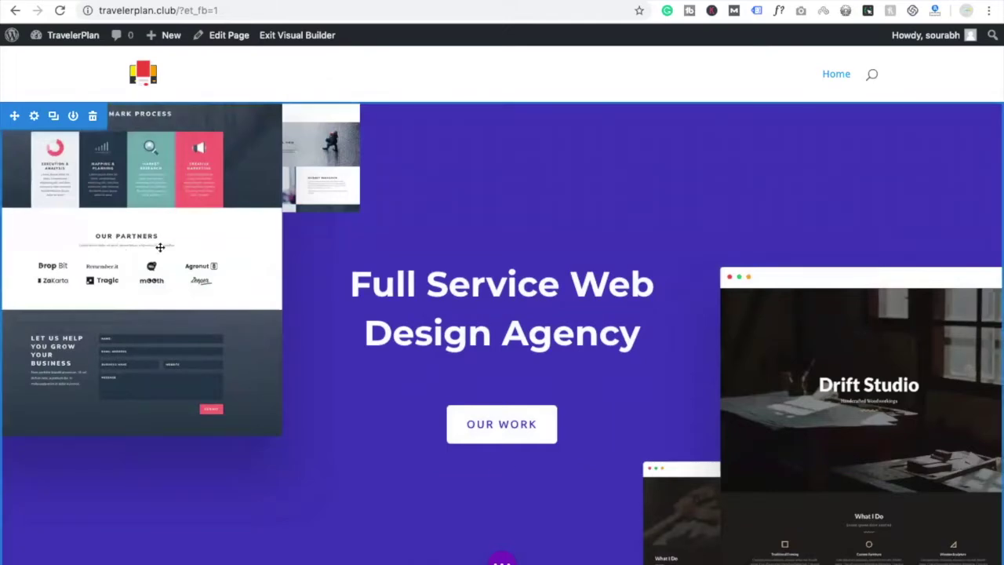
mouse_move(168, 287)
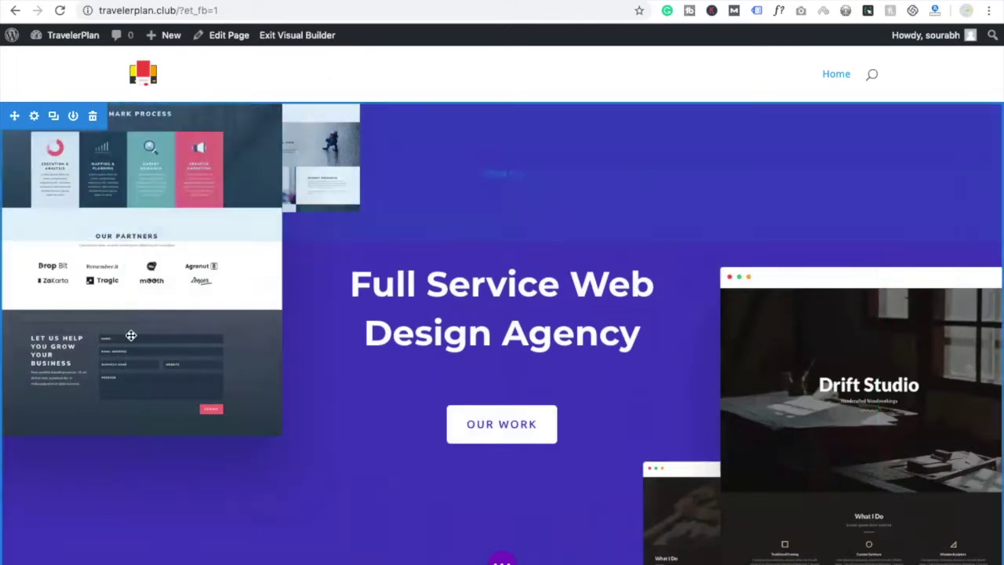
scroll(565, 353, down, 3)
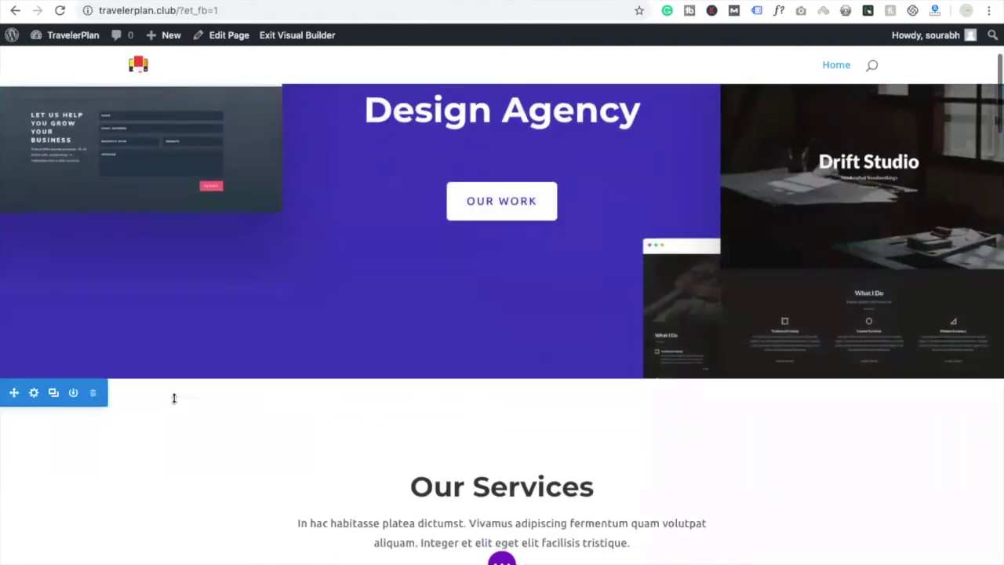
scroll(431, 282, down, 5)
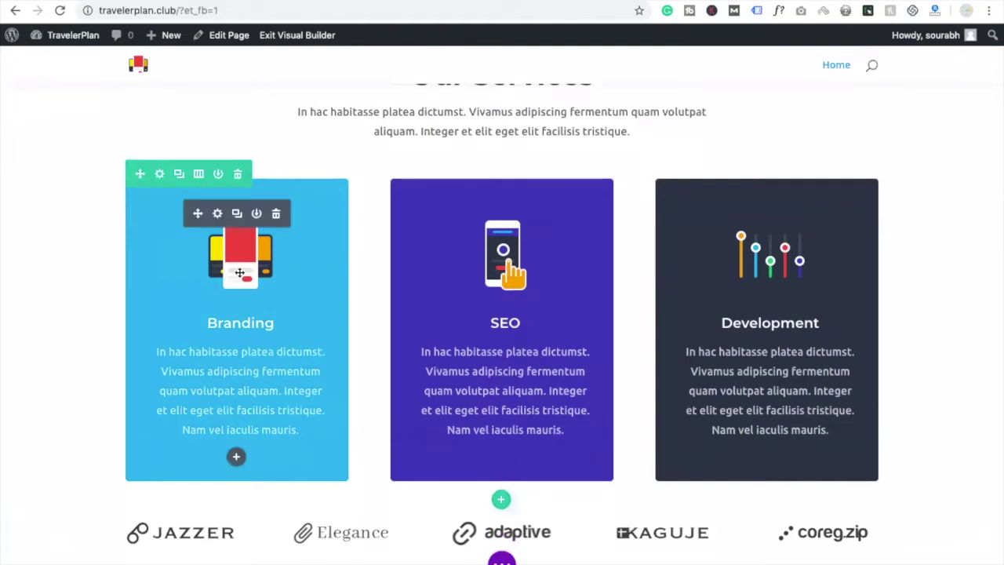
- Apply the second Box Shadow preset to the Branding blurb and save it
click(218, 214)
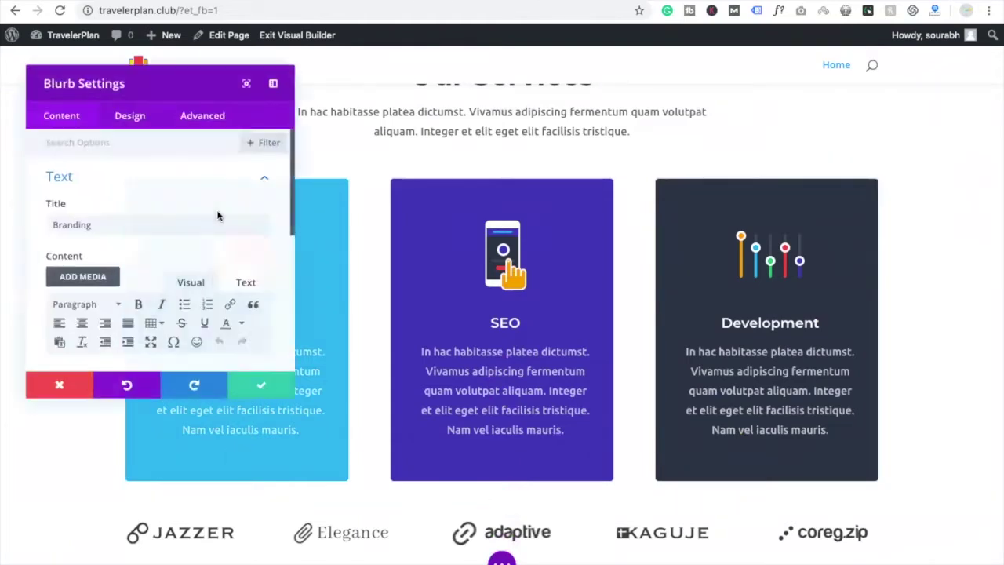
click(124, 118)
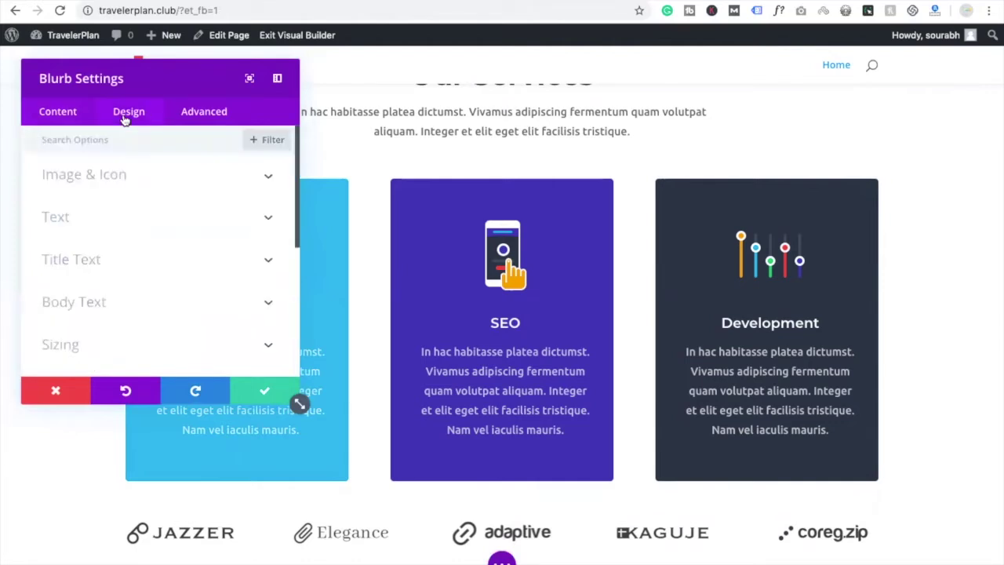
scroll(128, 300, down, 3)
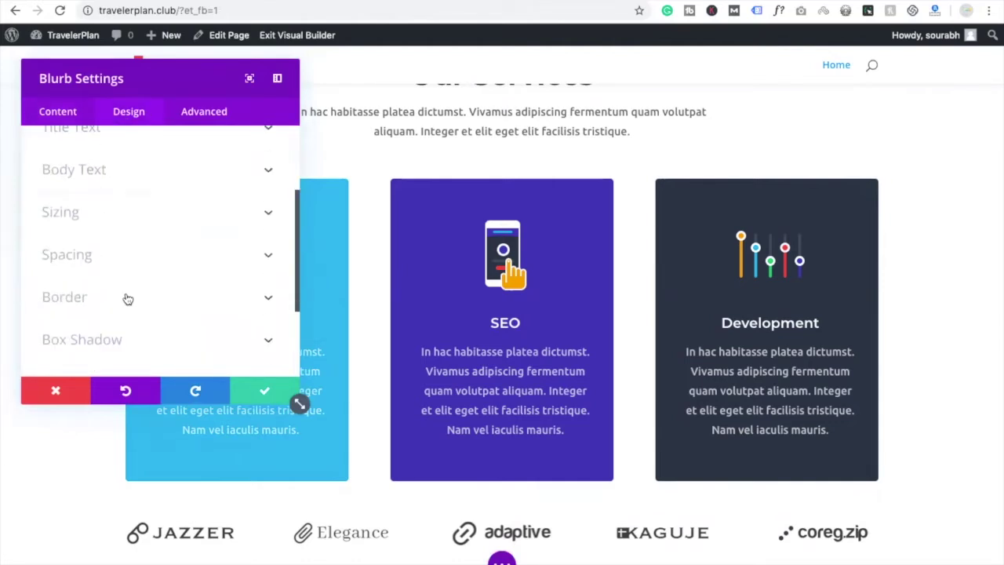
scroll(94, 326, down, 1)
click(94, 325)
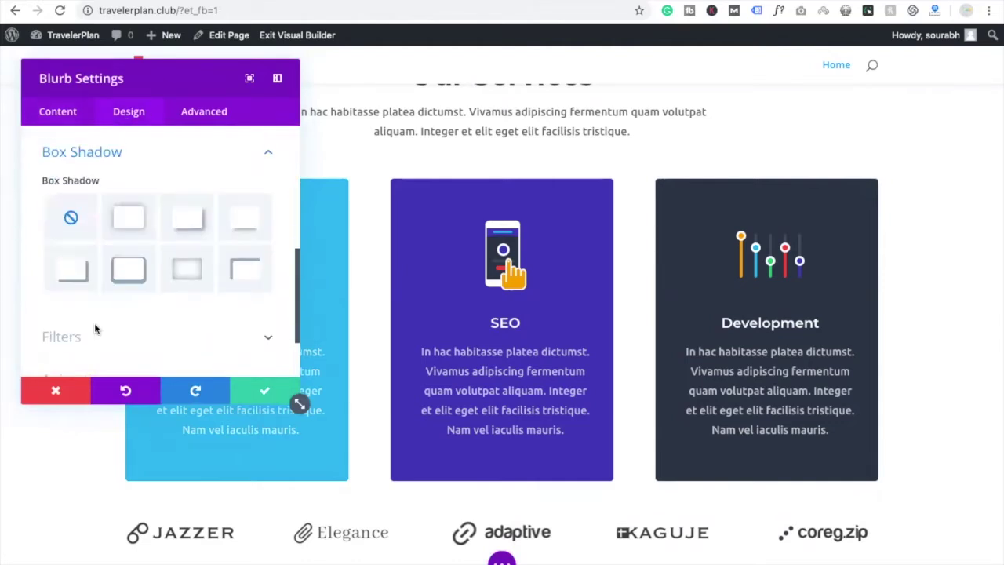
click(129, 212)
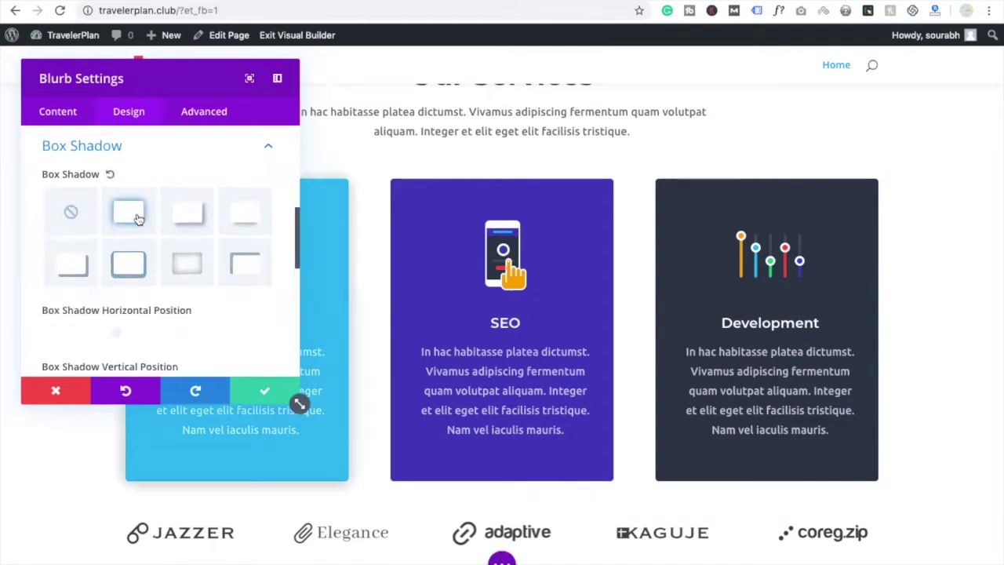
click(249, 392)
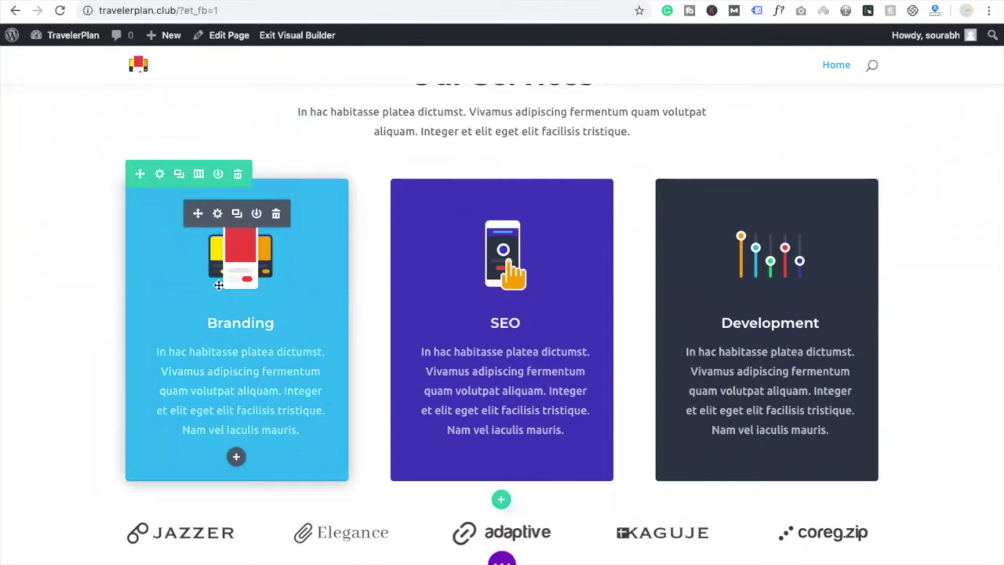
- Extend the Branding blurb's box shadow styles throughout This Row, then save the blurb
click(218, 215)
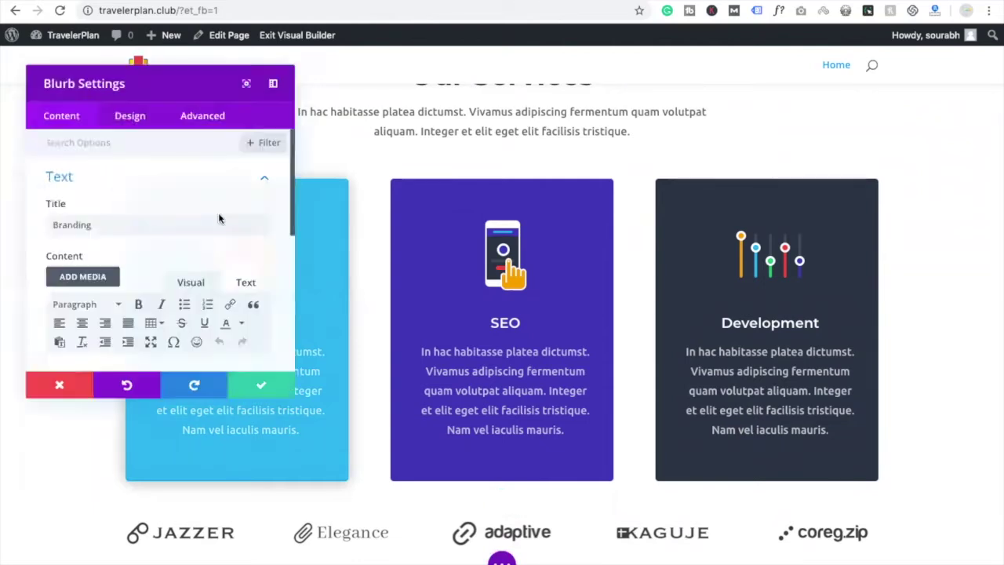
click(128, 111)
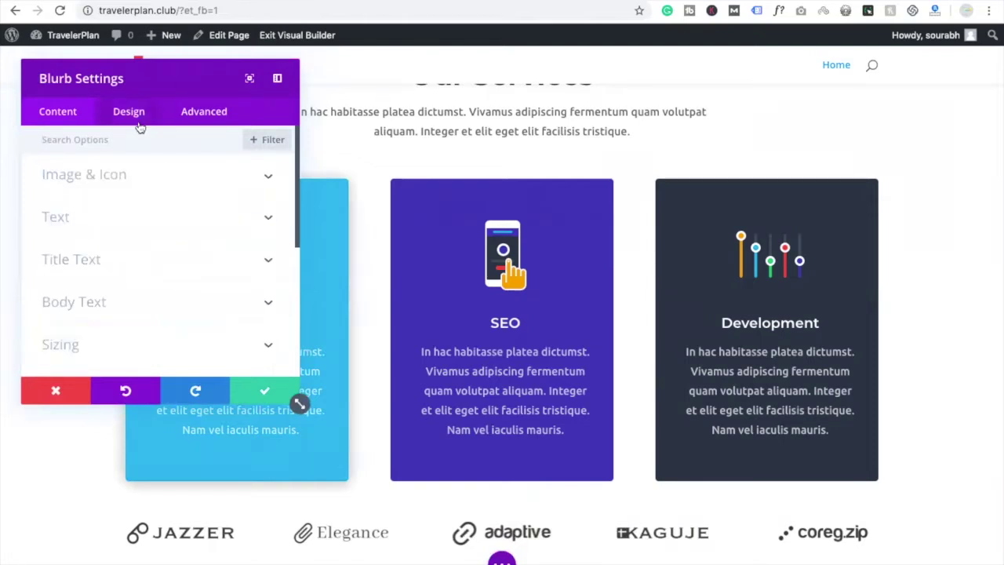
scroll(228, 312, down, 2)
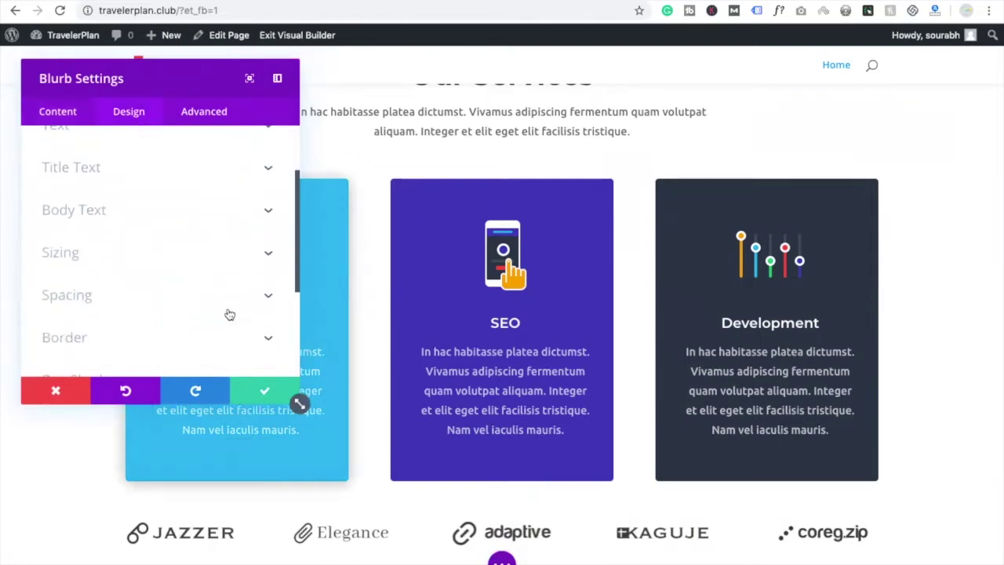
scroll(229, 314, down, 1)
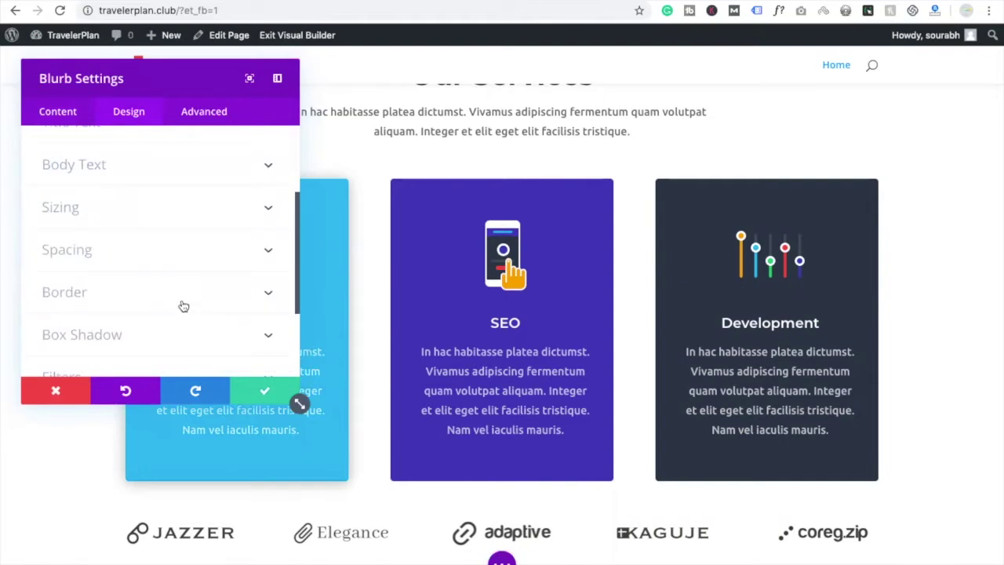
scroll(185, 306, down, 1)
click(268, 294)
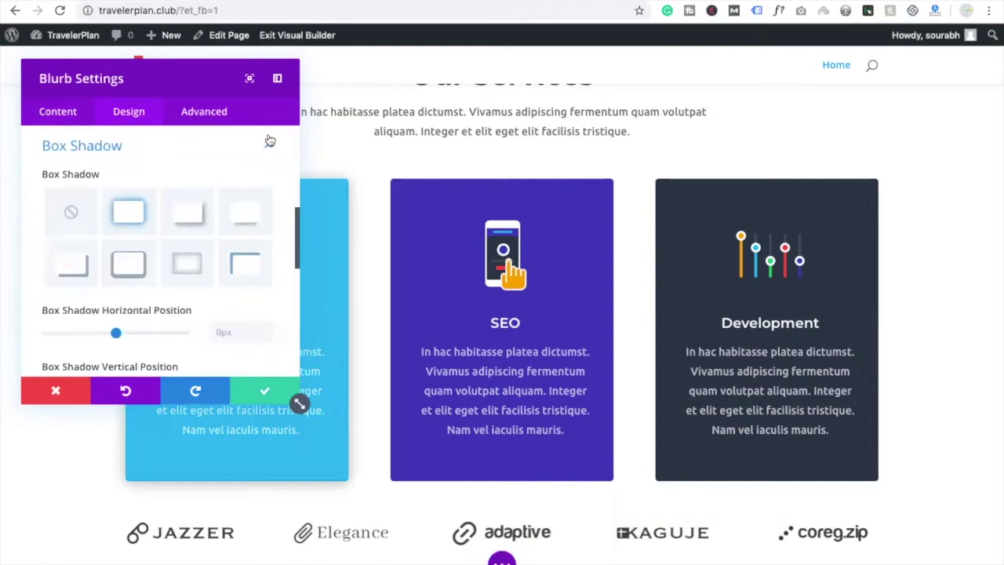
right_click(268, 148)
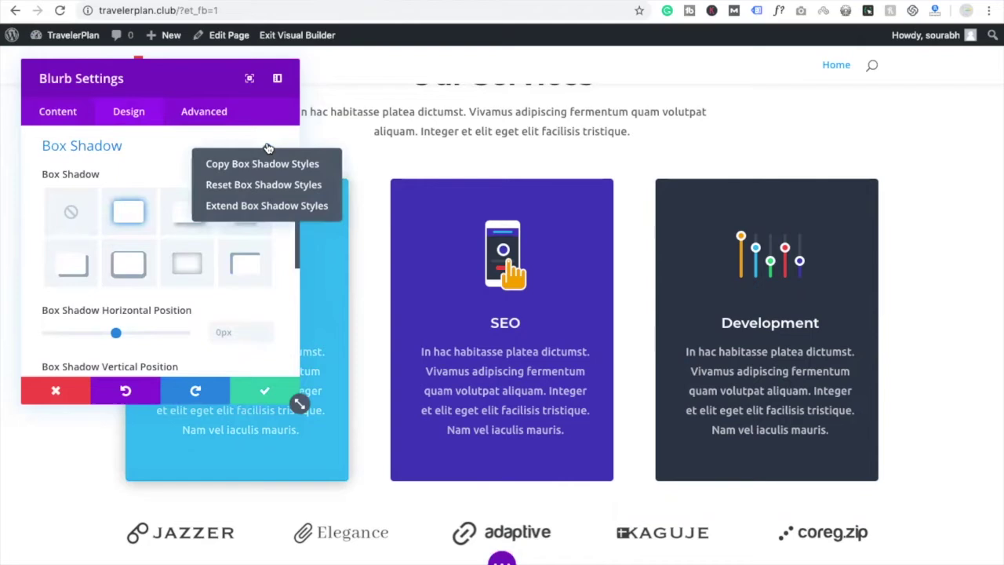
click(256, 207)
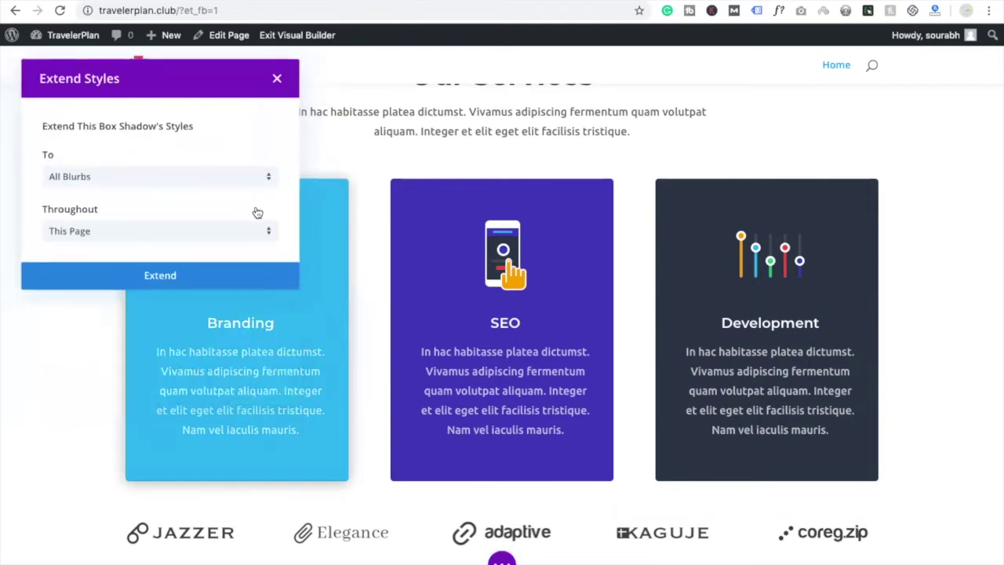
click(105, 232)
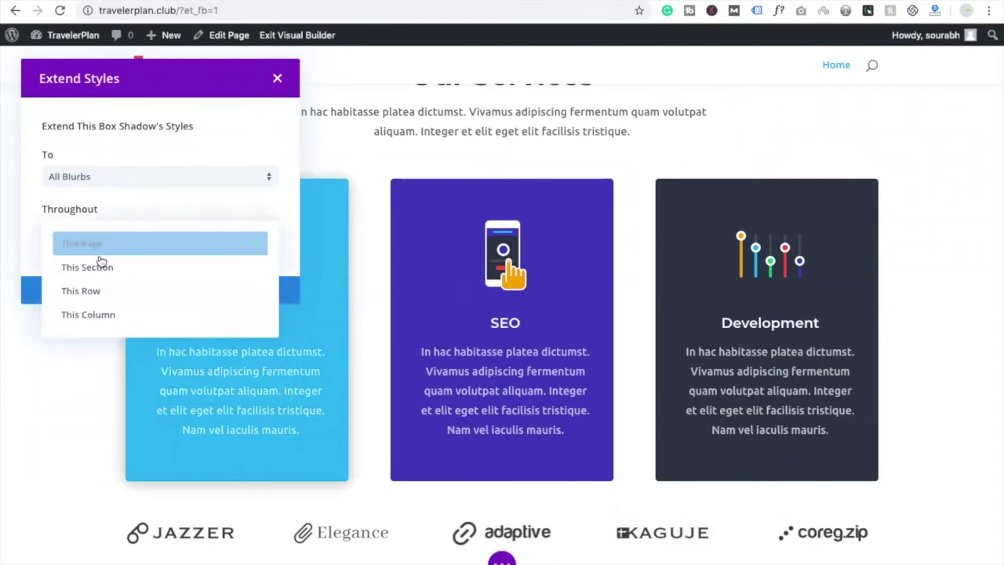
click(98, 300)
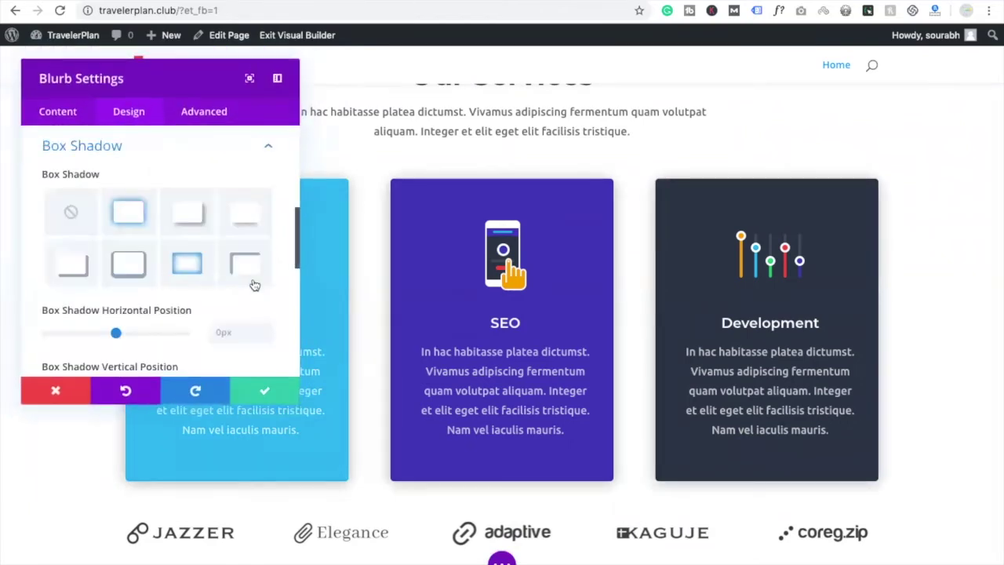
click(264, 391)
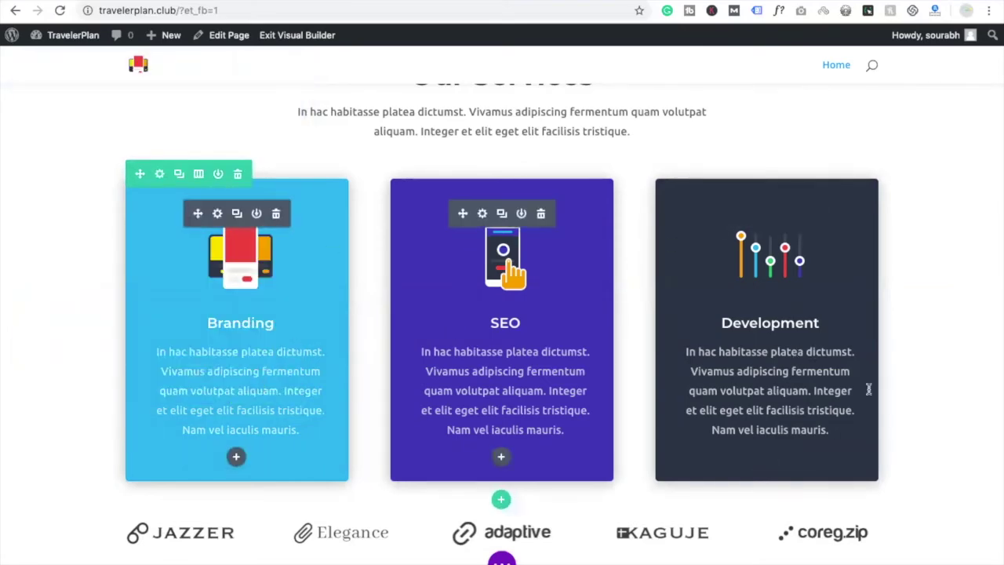
scroll(561, 287, down, 4)
scroll(559, 286, down, 20)
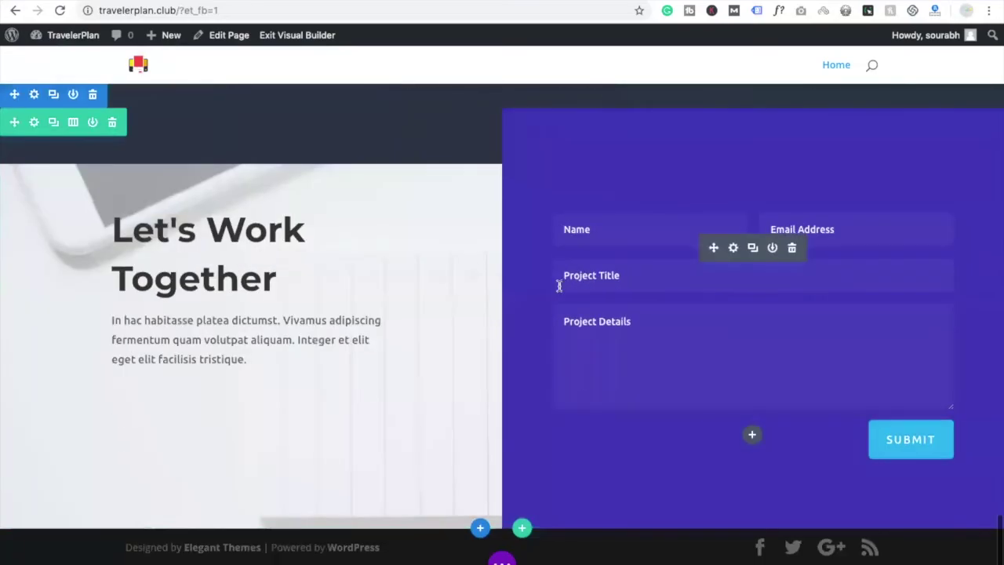
scroll(558, 286, up, 10)
scroll(559, 287, up, 15)
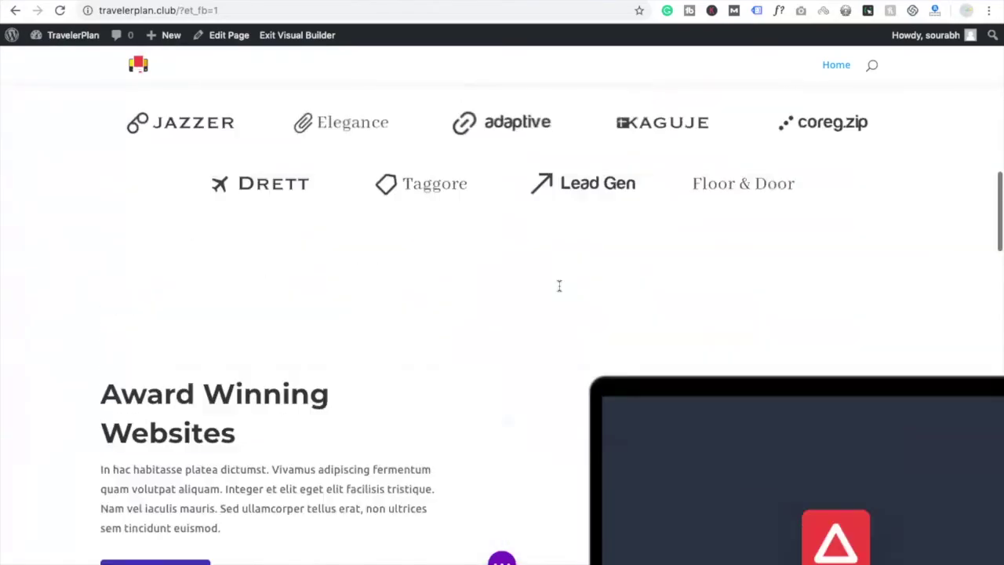
scroll(559, 287, down, 12)
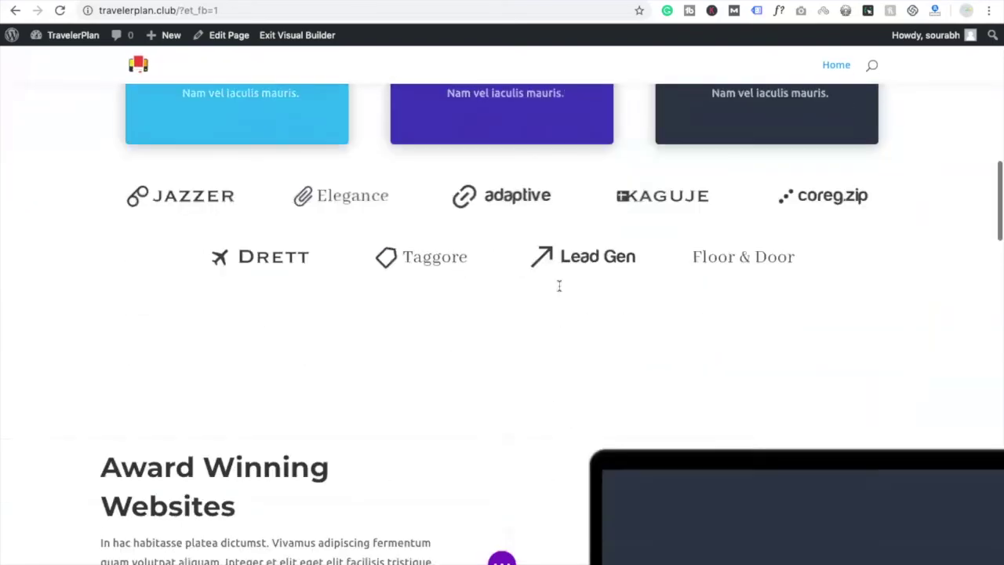
scroll(559, 285, down, 5)
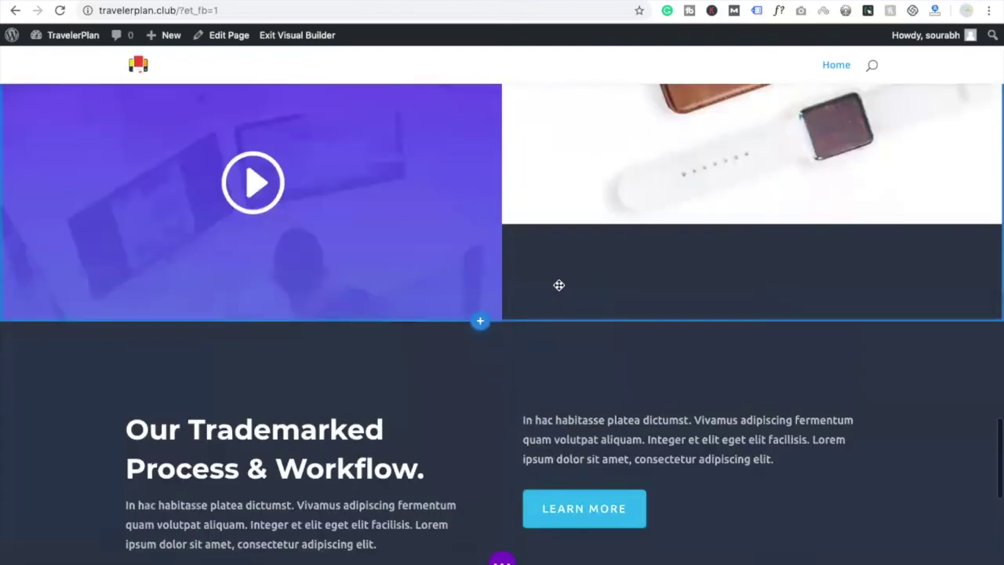
scroll(559, 285, up, 12)
scroll(558, 284, up, 10)
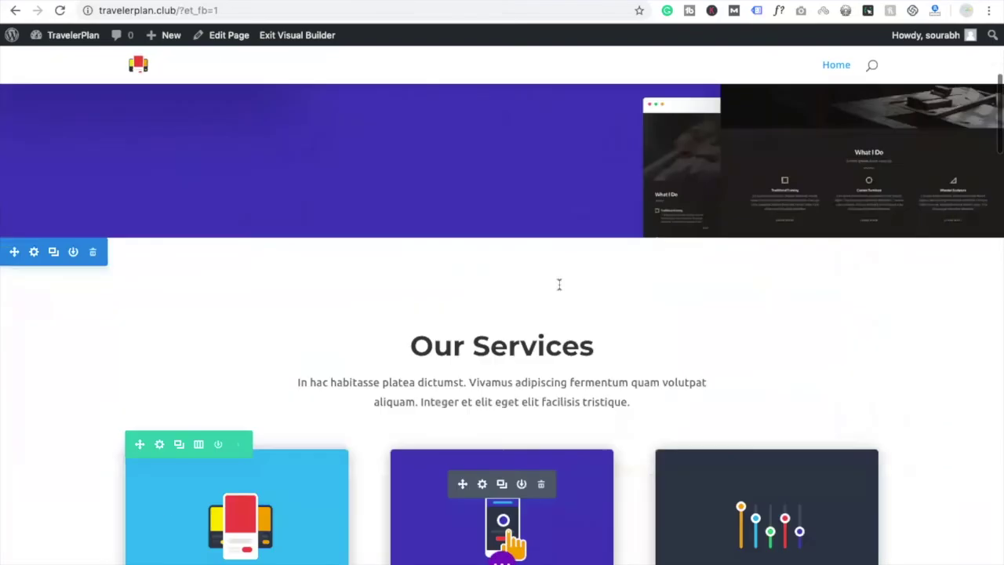